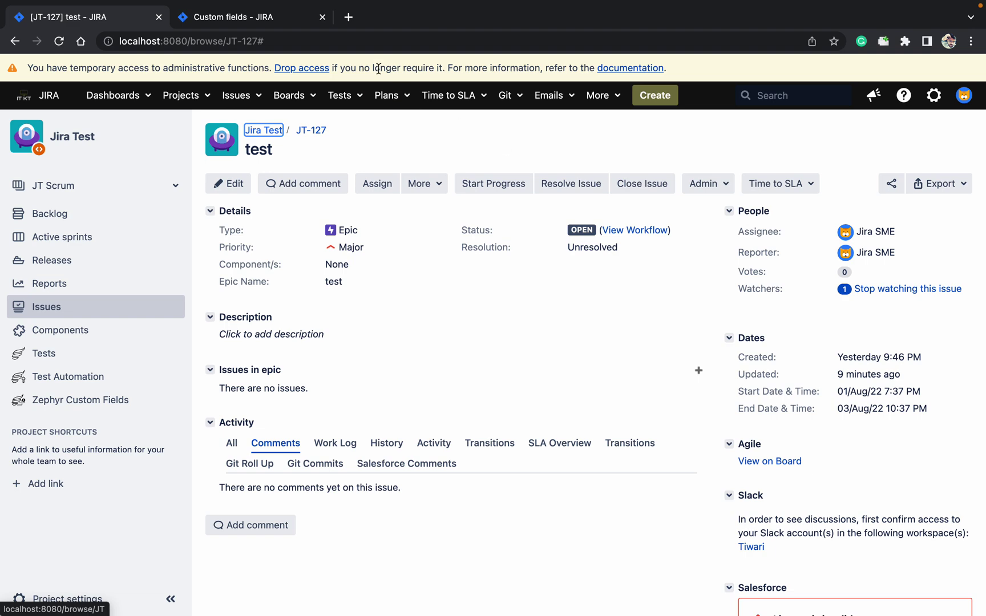
Compare JT-127's Start and End Date & Time values against the date-filtered custom fields list
left_click(252, 23)
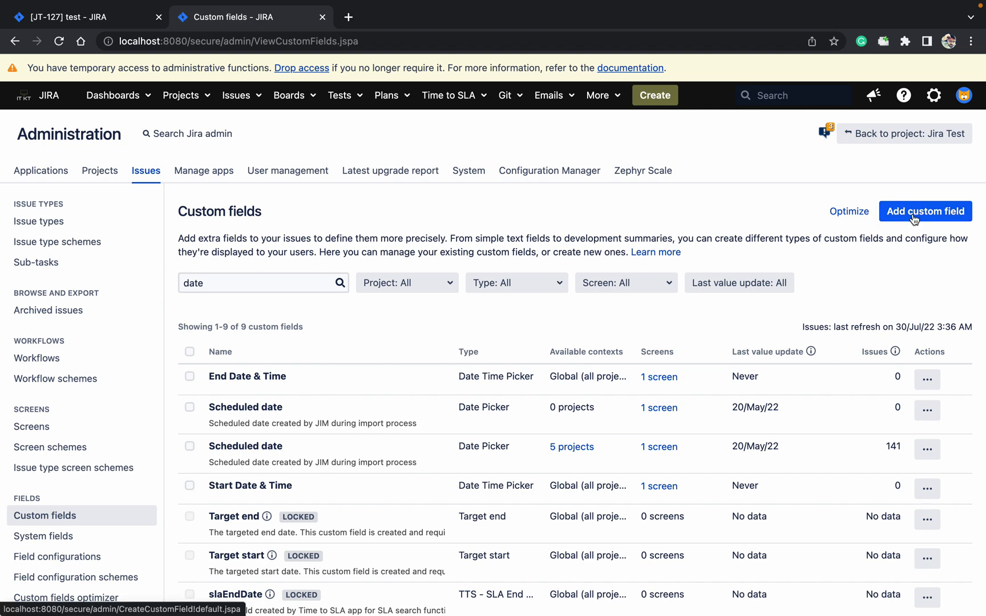
left_click(108, 17)
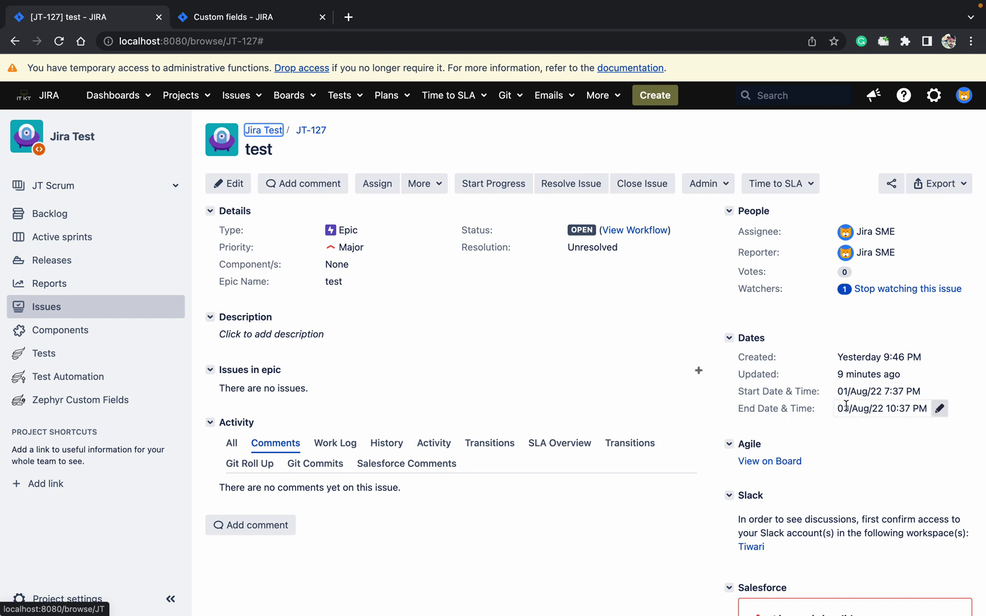
left_click(244, 23)
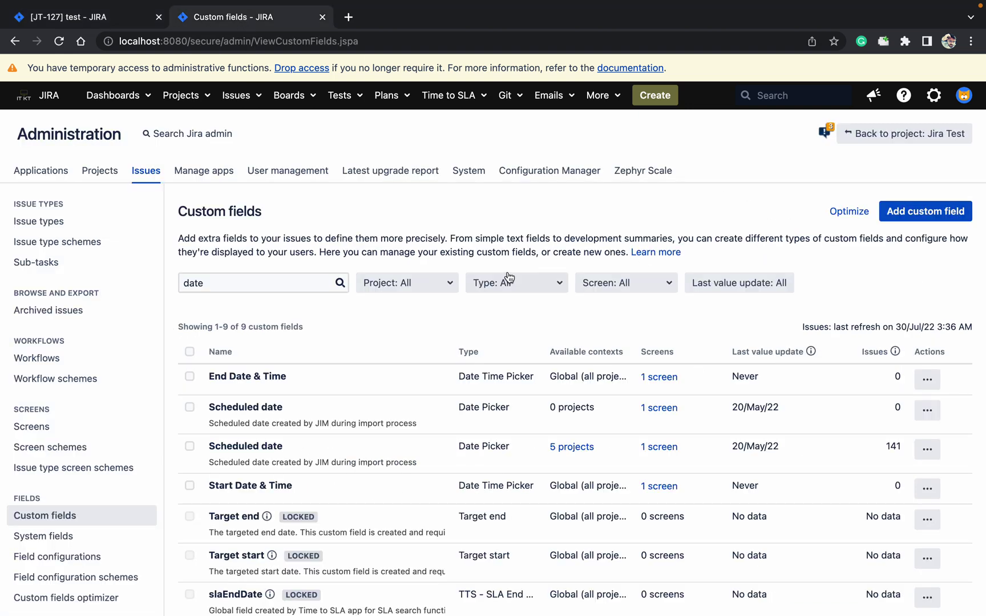
Add a Calculated (scripted) Duration Field custom field named 'Date & Time Difference'
left_click(934, 215)
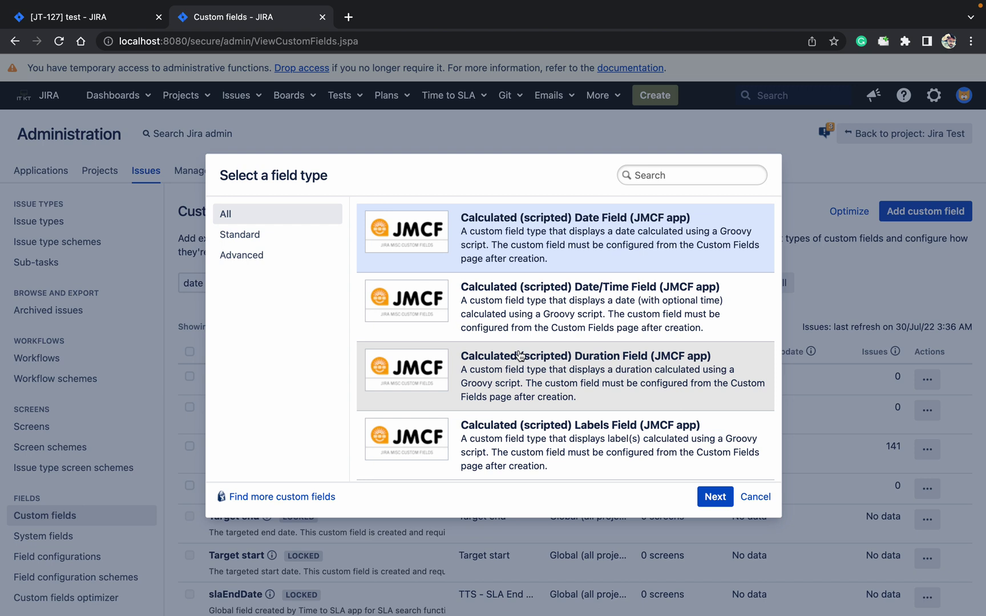
left_click(573, 384)
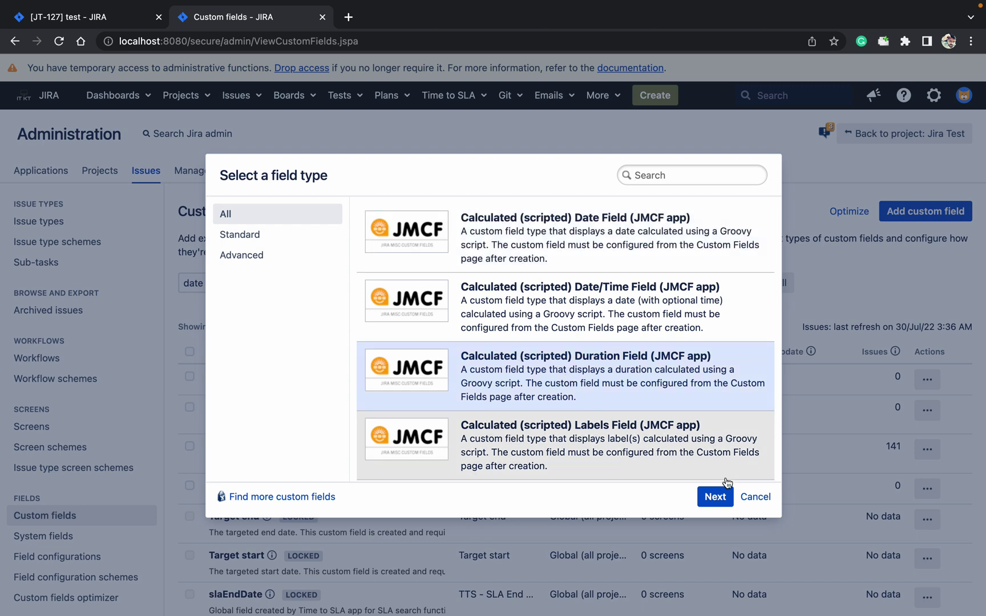
left_click(717, 497)
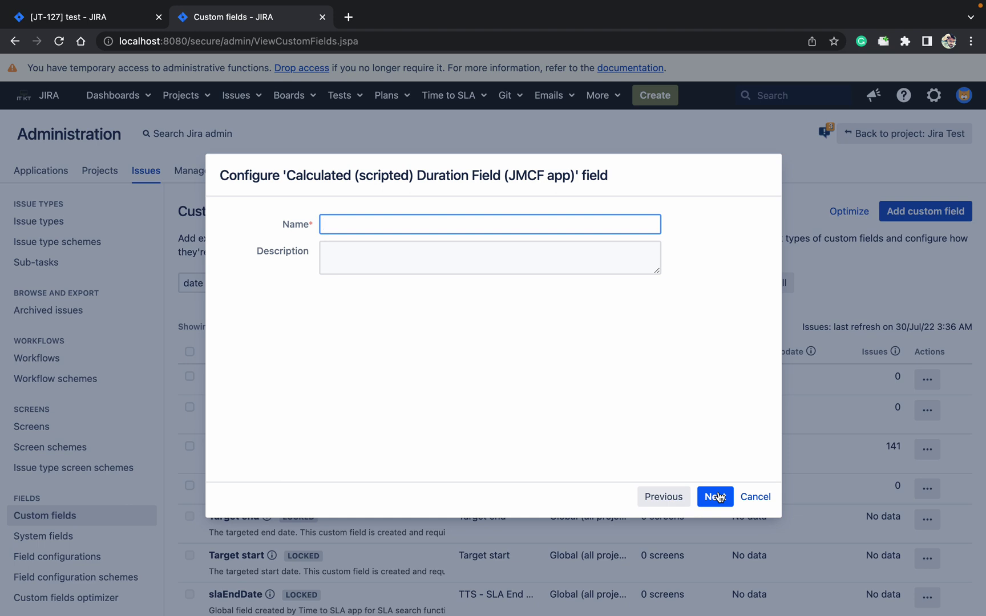
type("Date & Time Difference")
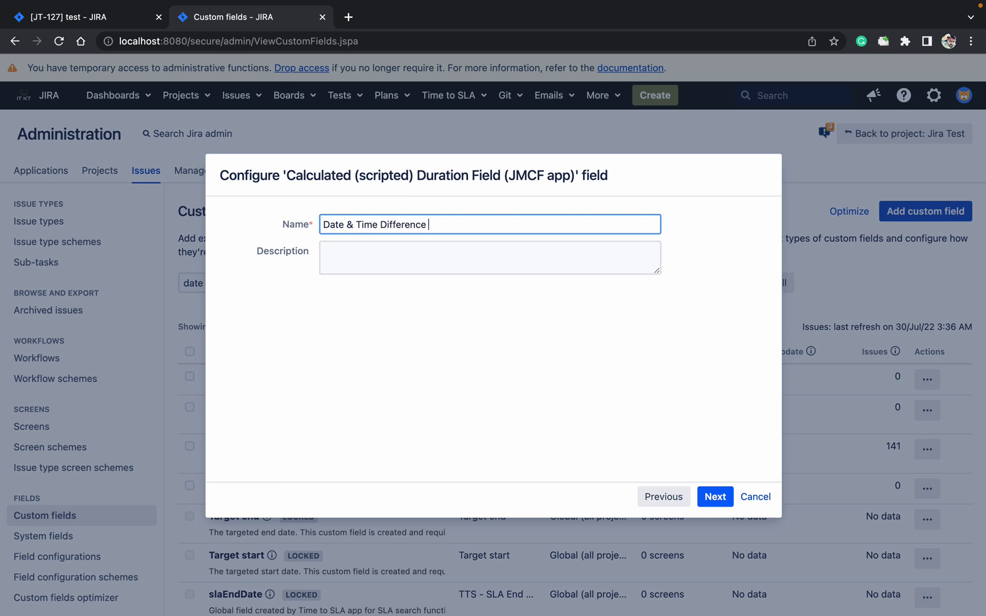
Apply the field to all issues, create it, and update its screen associations
left_click(716, 497)
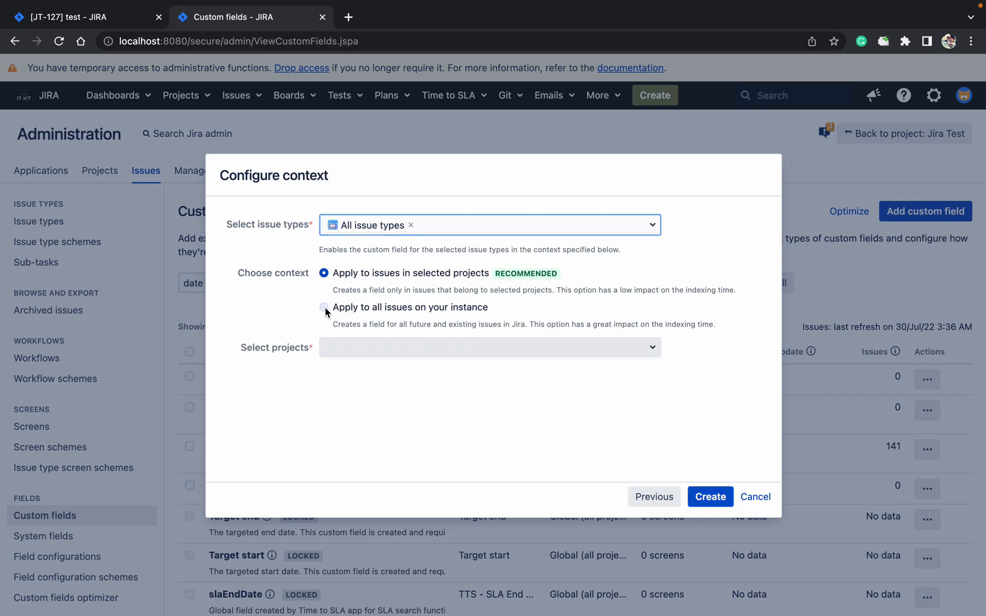
left_click(326, 308)
left_click(714, 497)
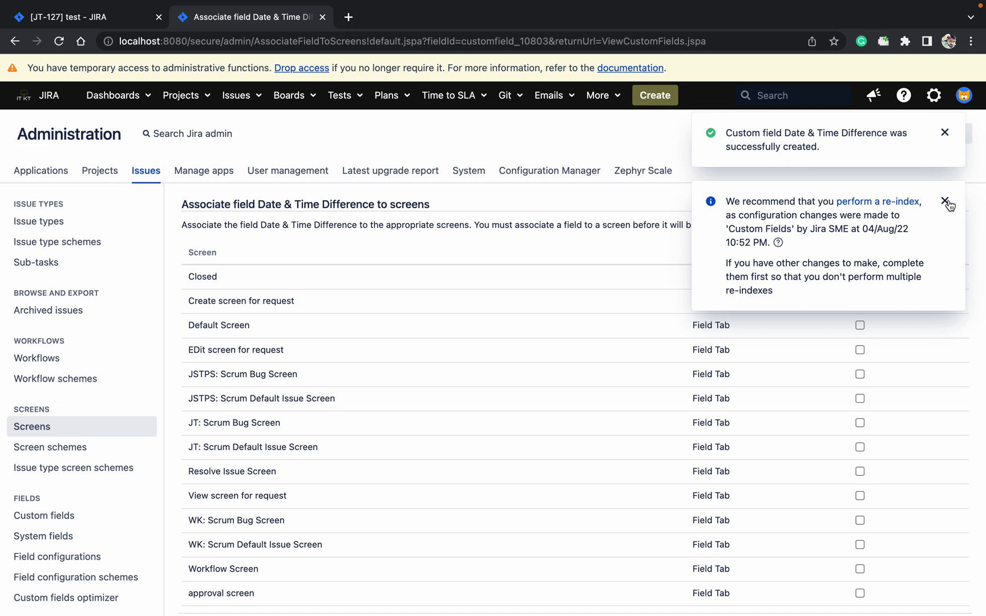
left_click(951, 203)
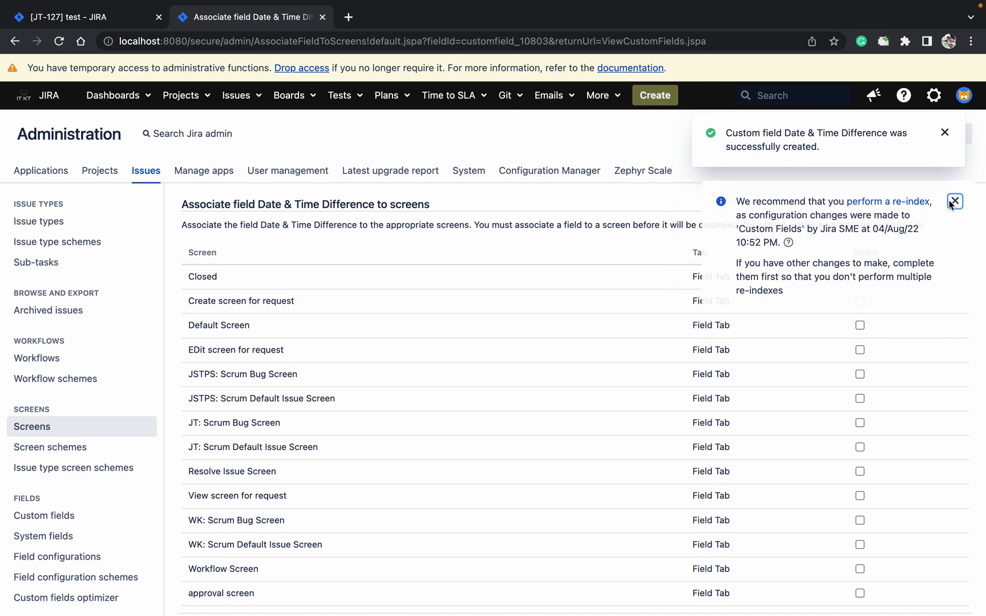
left_click(945, 133)
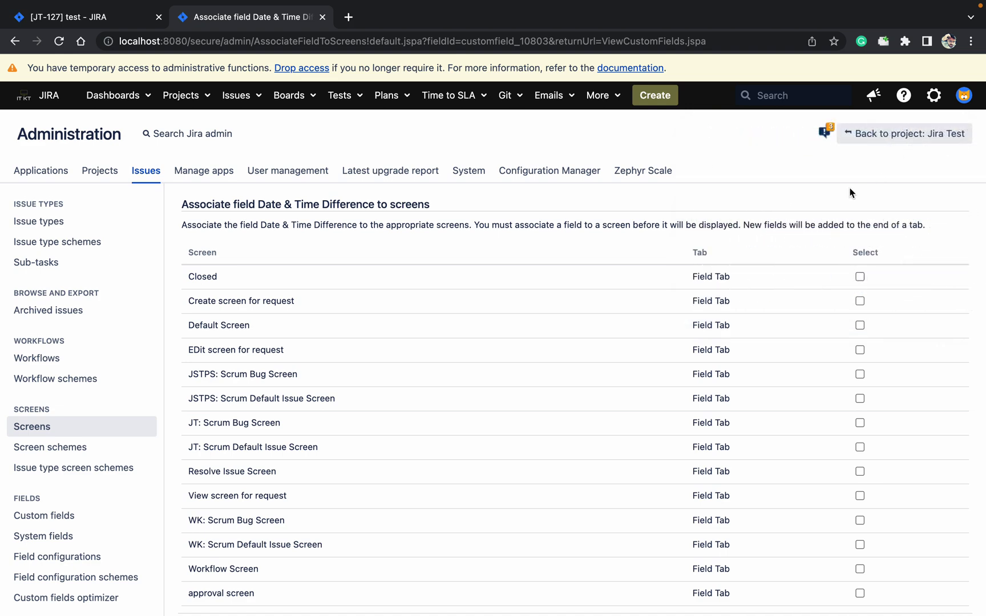
scroll(850, 192, "down", 5)
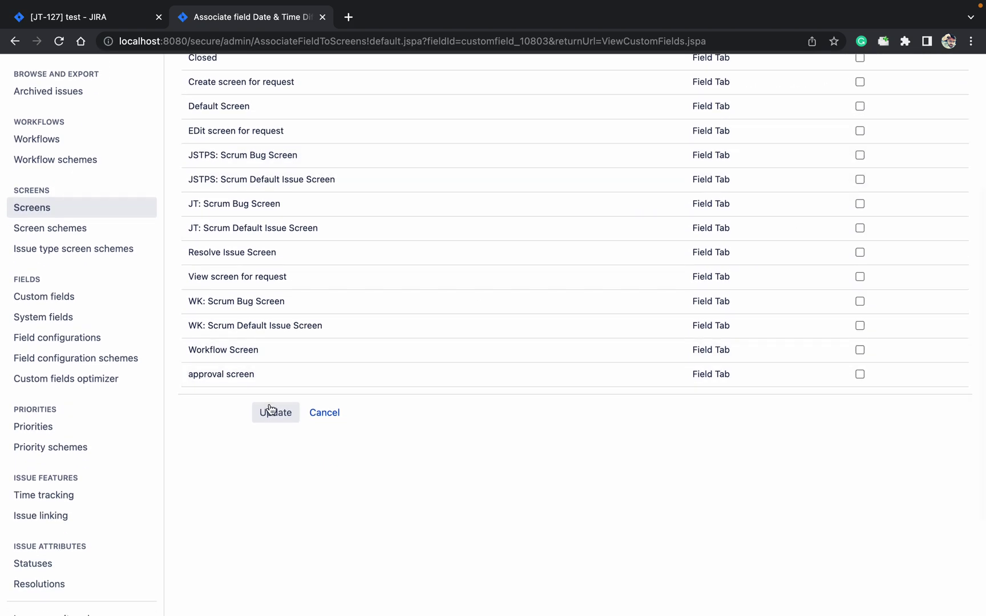
left_click(270, 409)
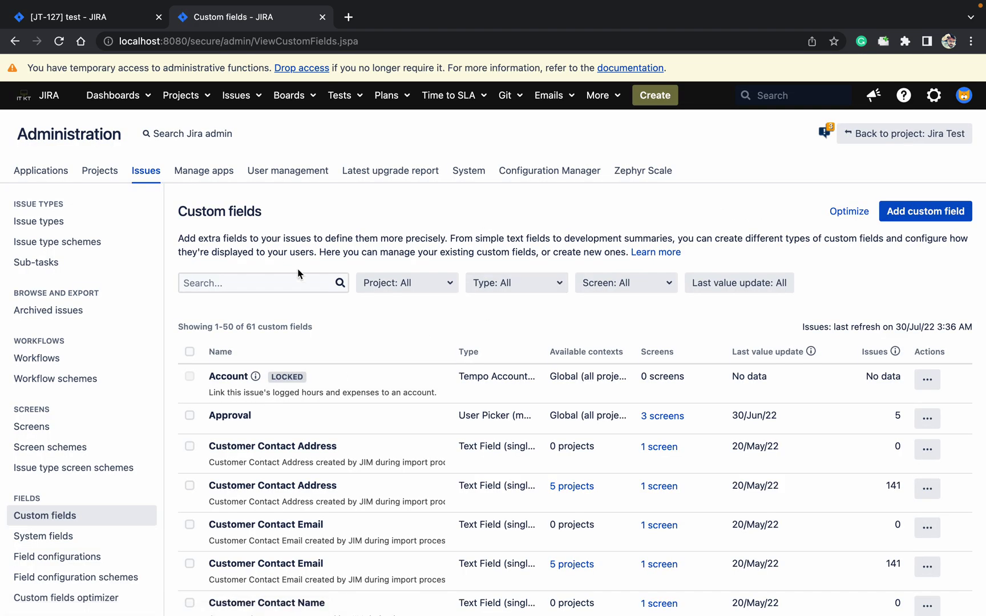
Filter the custom fields list by 'date' and reload issue JT-127
left_click(286, 280)
type("date")
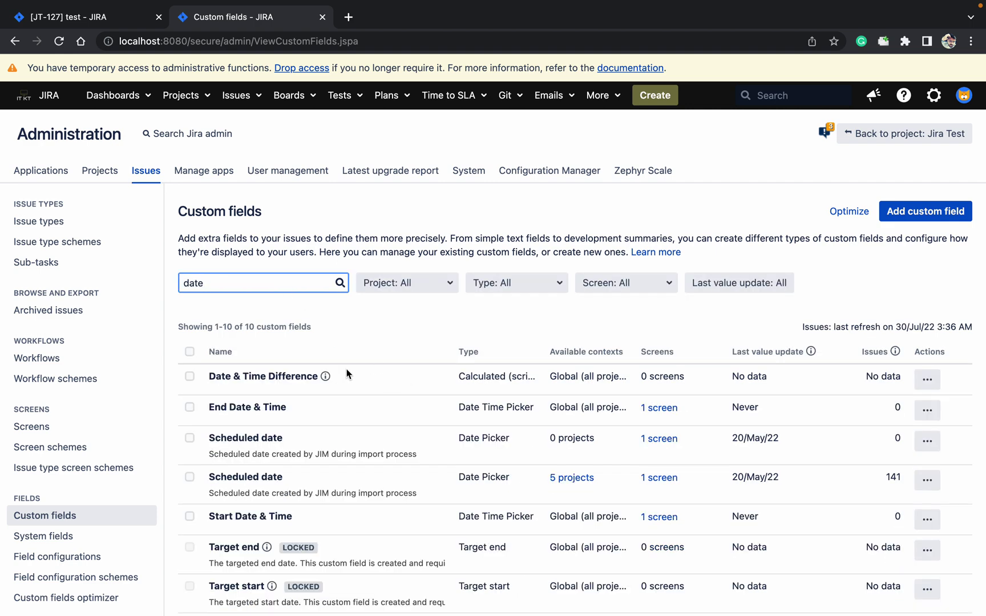
left_click(92, 17)
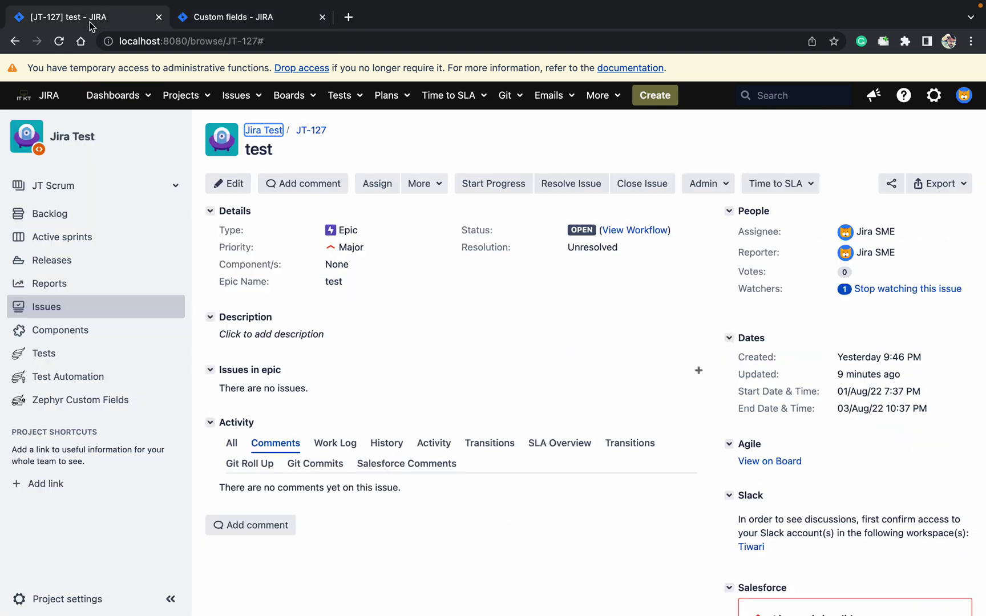
left_click(59, 41)
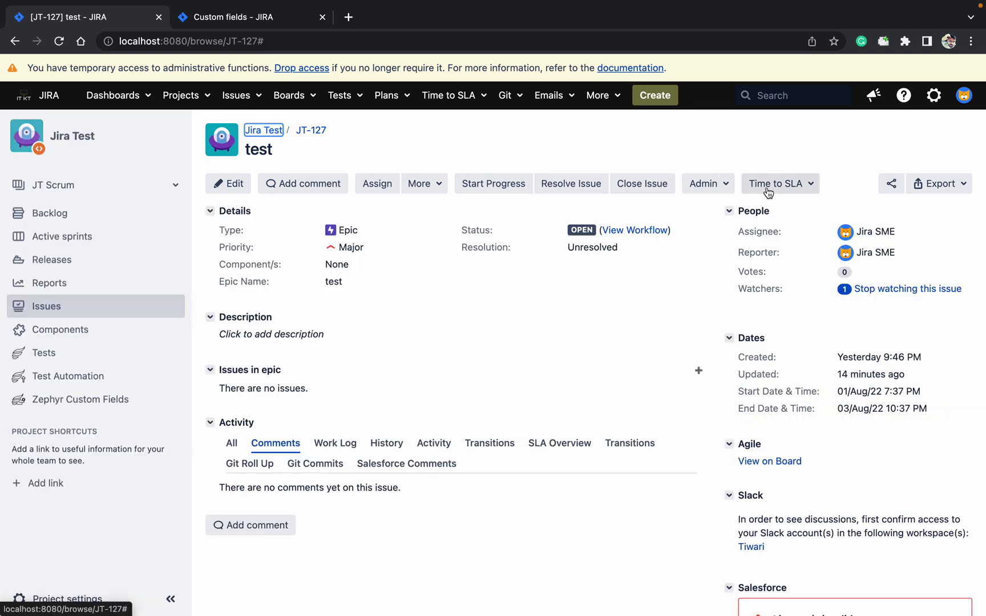
Add Date & Time Difference to JT-127, view its error details, and open its field configuration
left_click(720, 188)
left_click(700, 209)
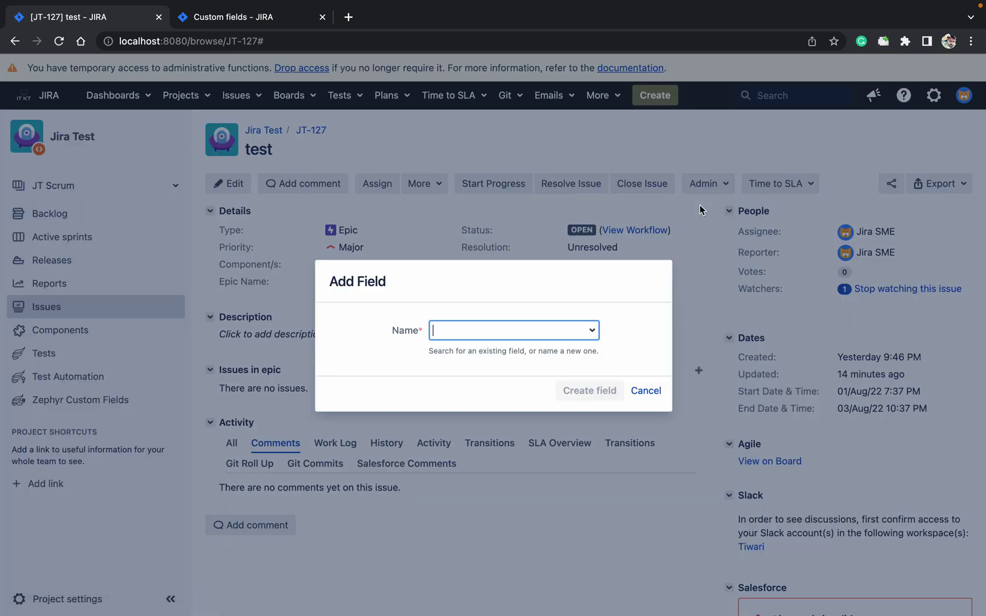
type("date")
key("Return")
key("Return")
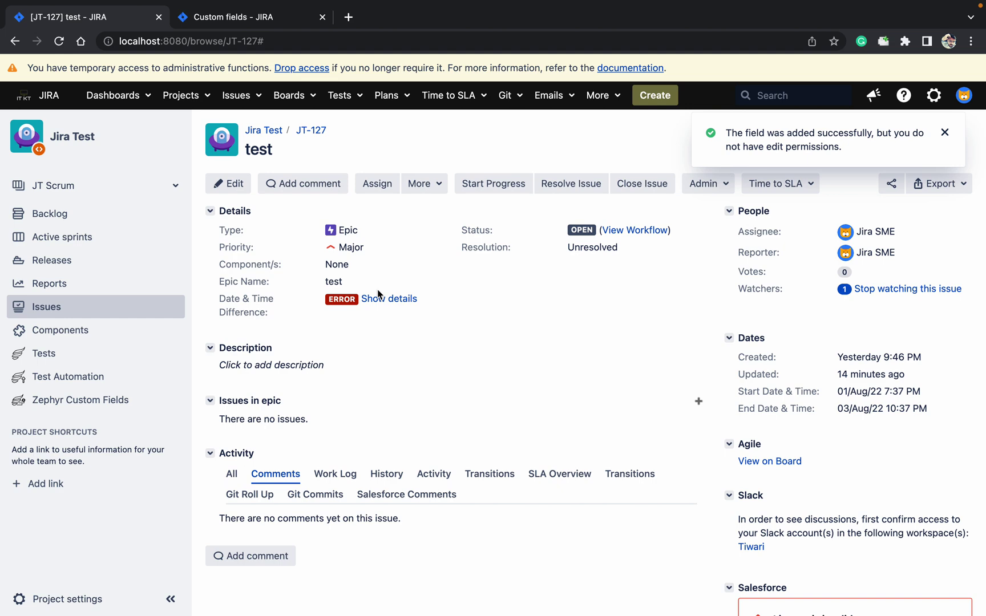
left_click(380, 297)
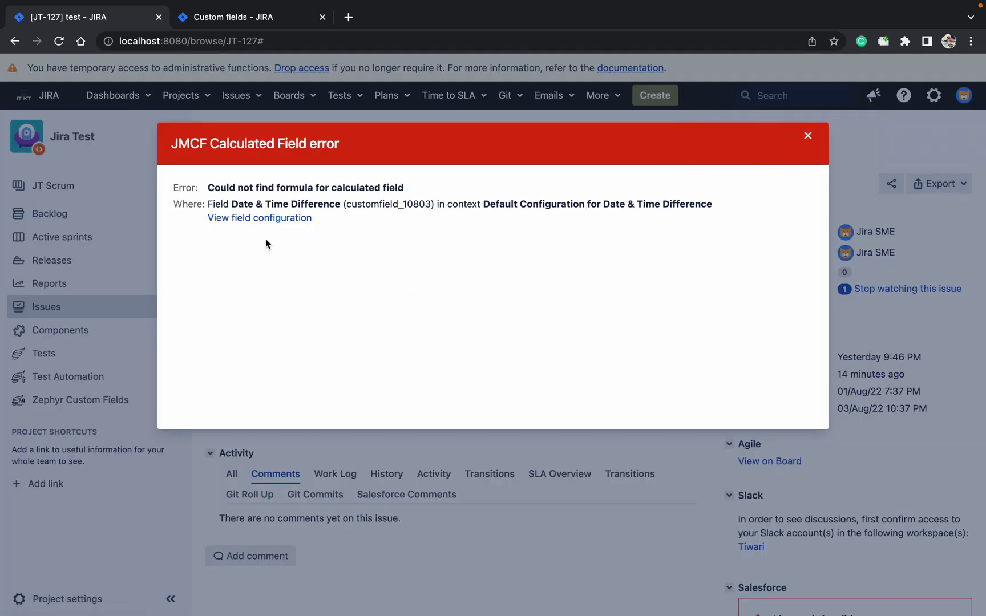
left_click(262, 218)
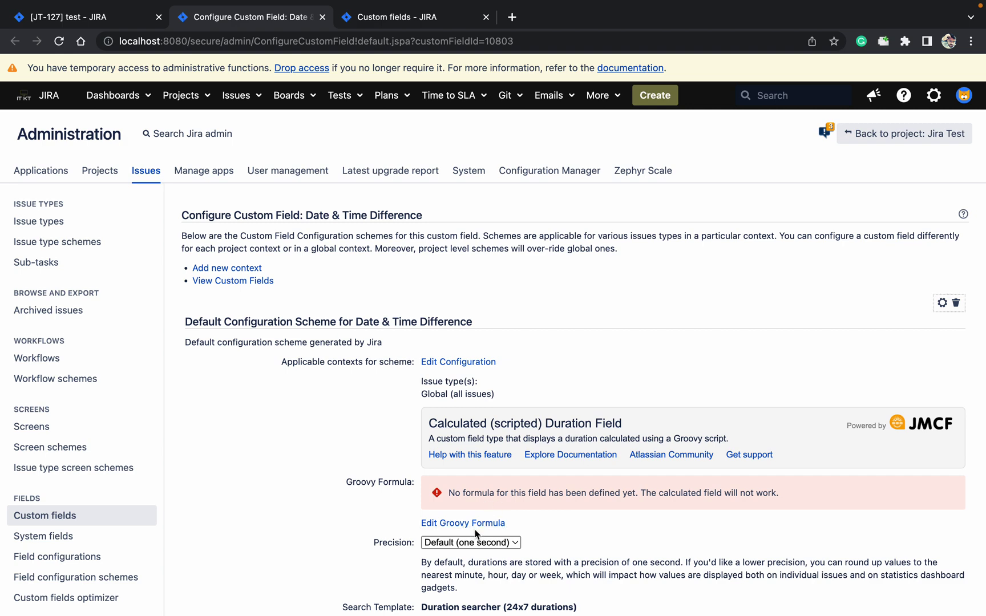
Start the Groovy formula with the End Date & Time accessor followed by '.getTime() -'
left_click(455, 523)
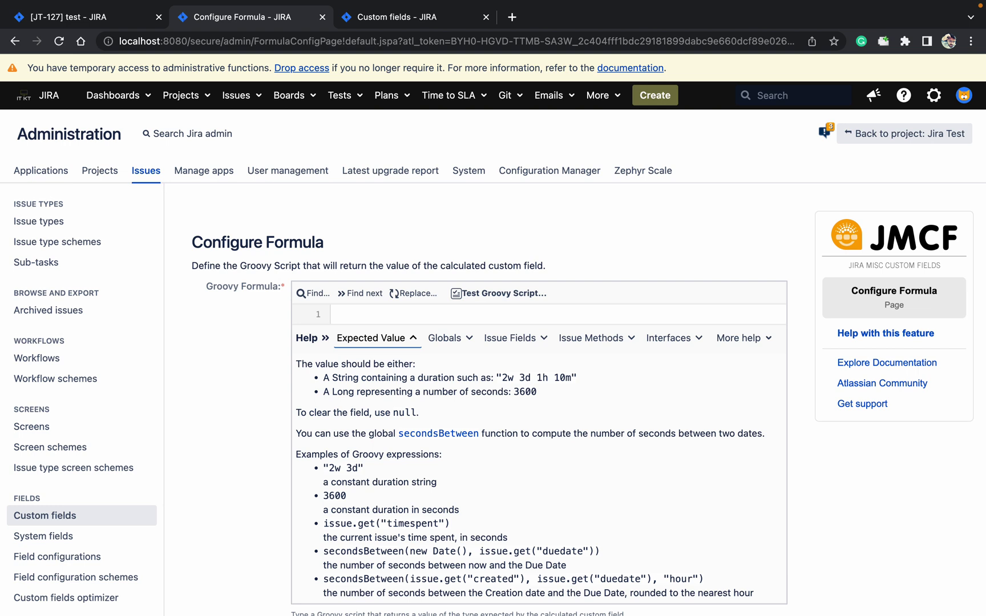
left_click(500, 342)
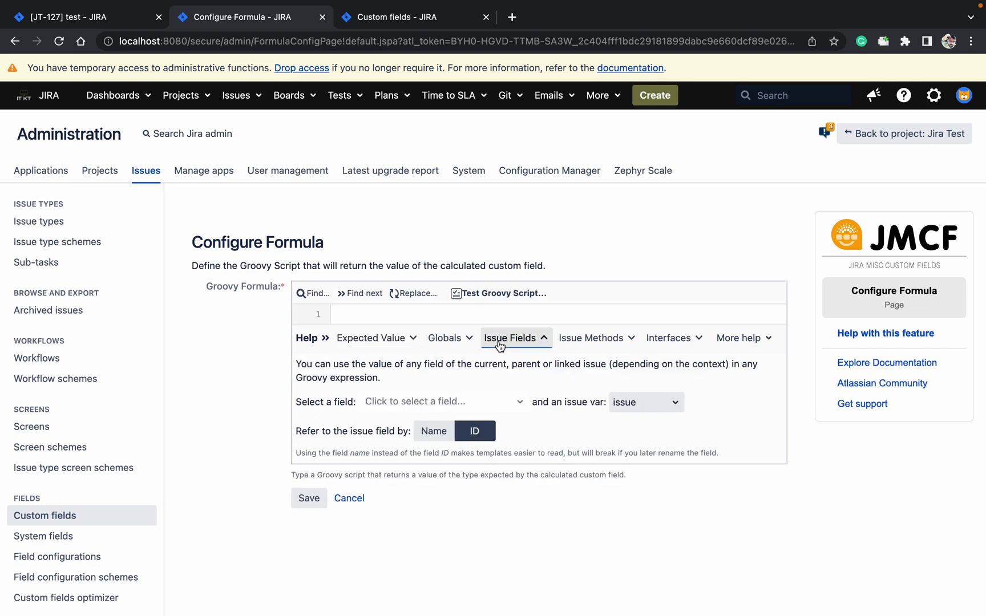
left_click(438, 403)
type("end")
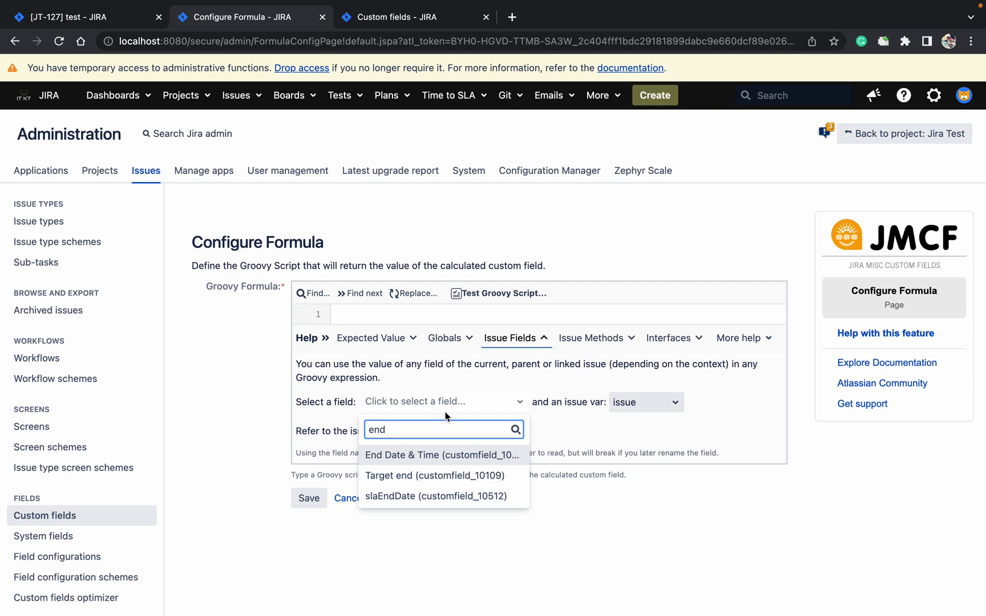
left_click(421, 456)
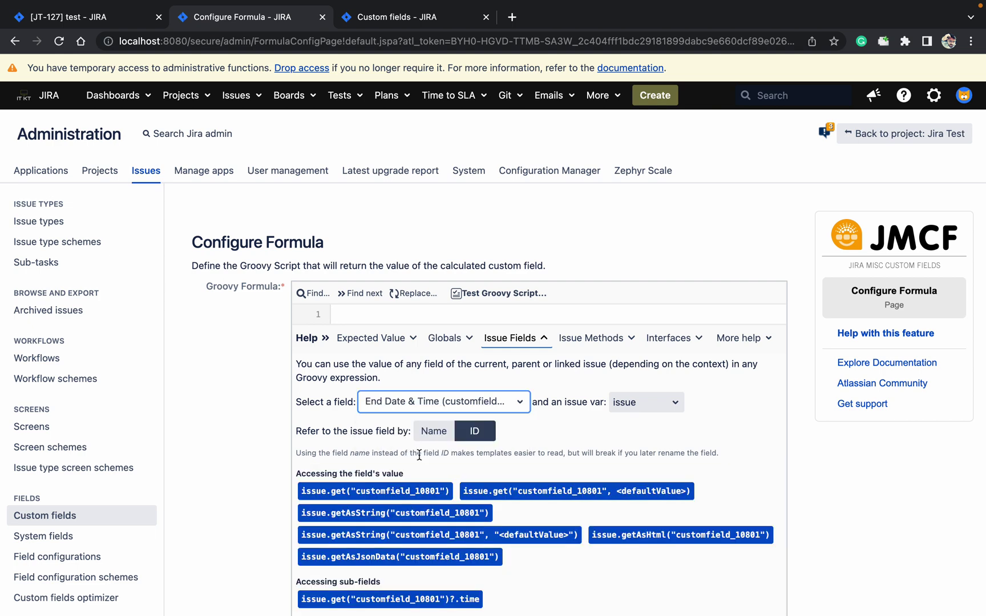
left_click(400, 491)
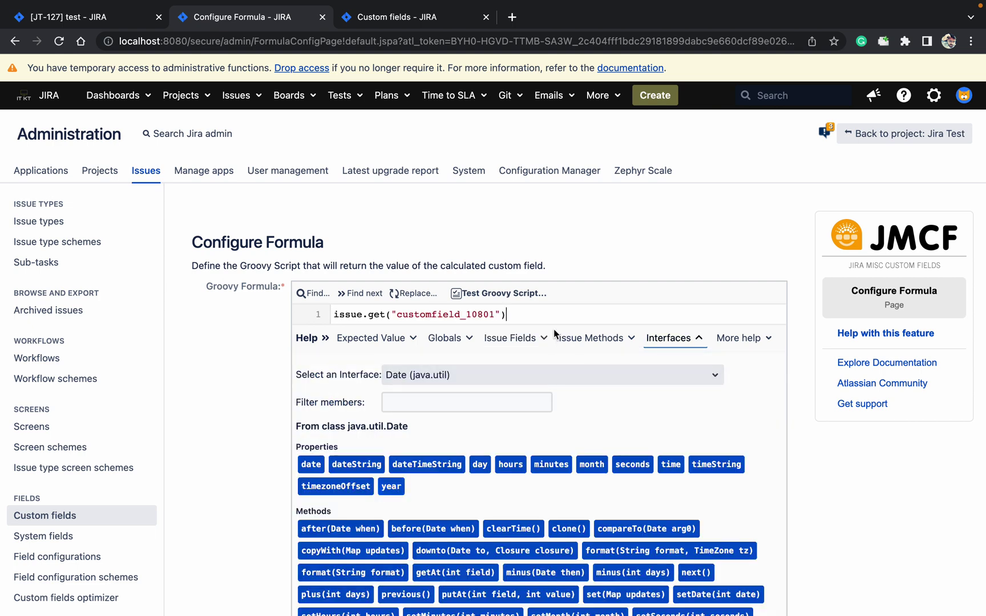
type(".getTime() -")
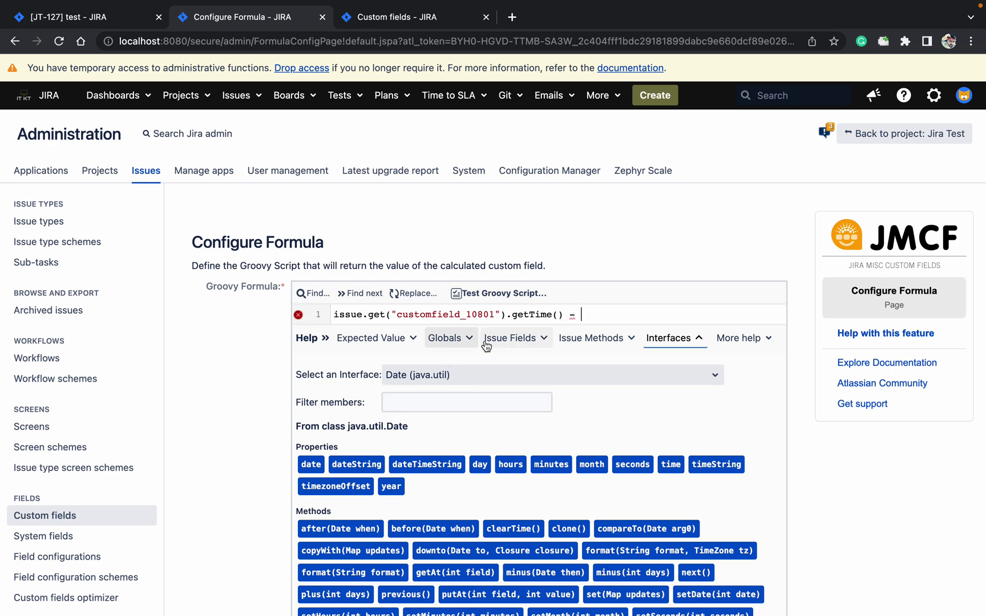
Append the Start Date & Time (customfield_10800) accessor with '.getTime()'
left_click(500, 340)
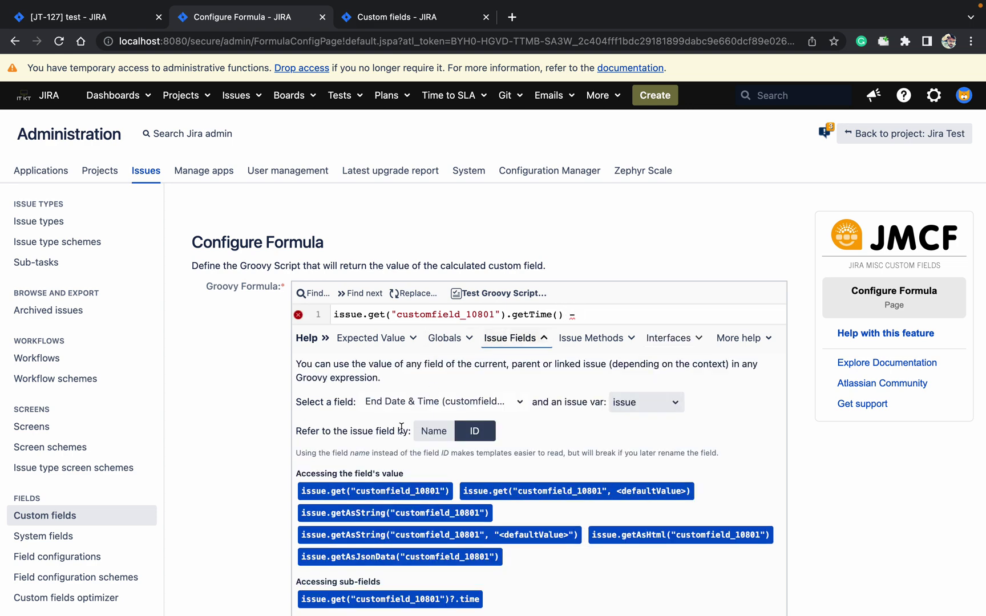
left_click(439, 401)
type("star")
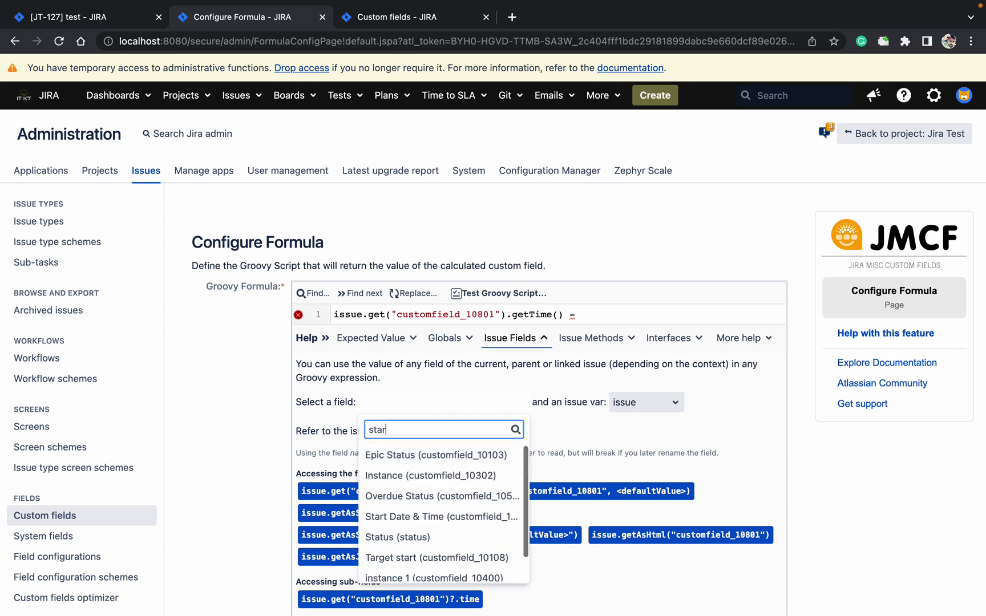
left_click(428, 459)
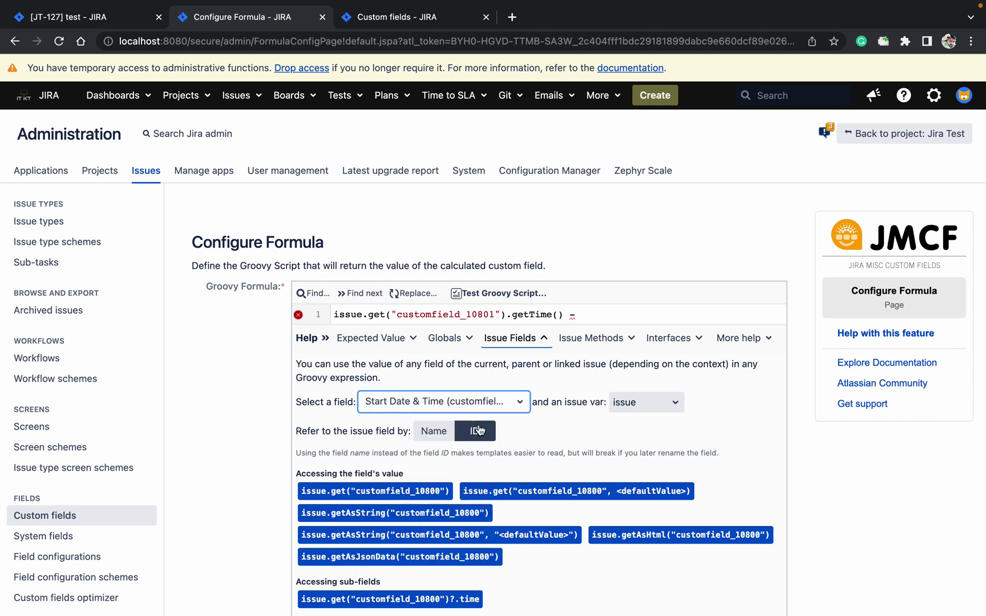
left_click(396, 491)
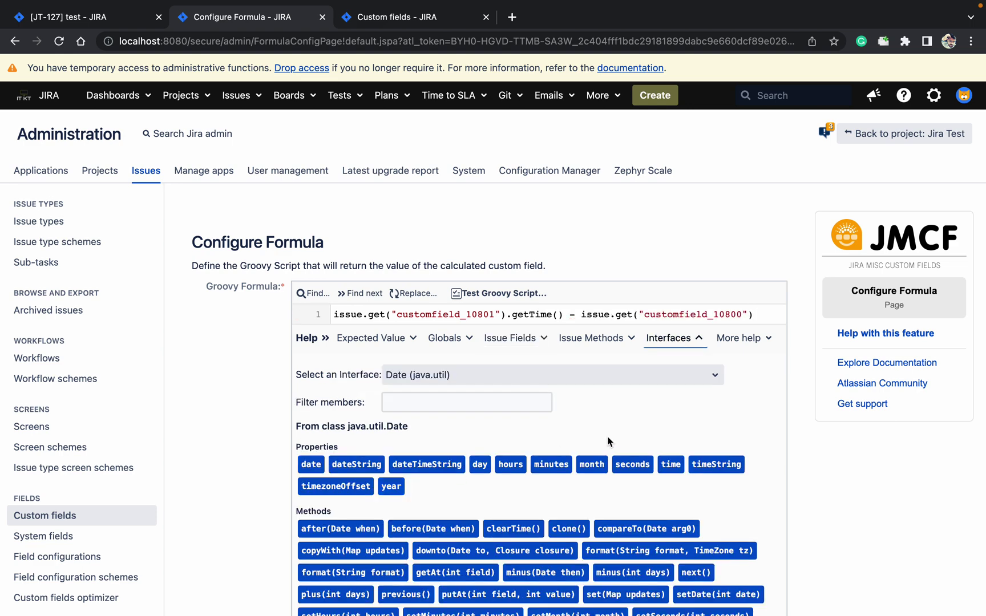
type(".getTime")
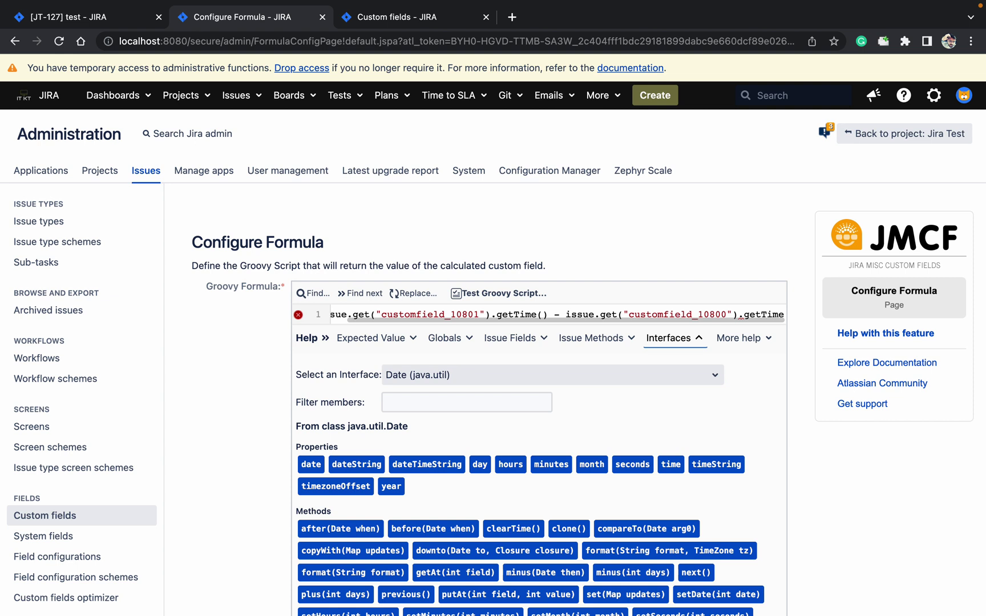
type("(")
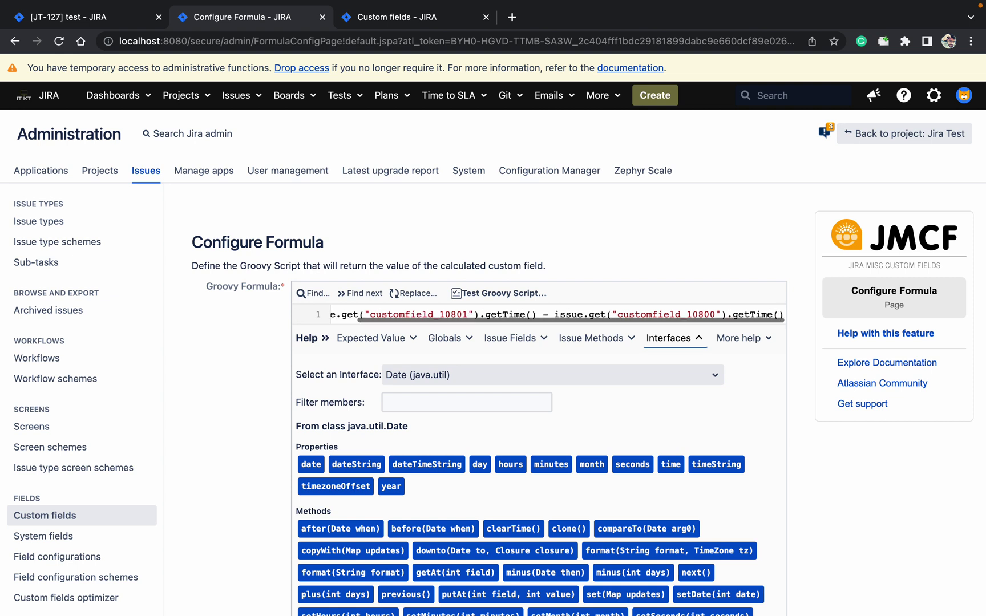
type("))")
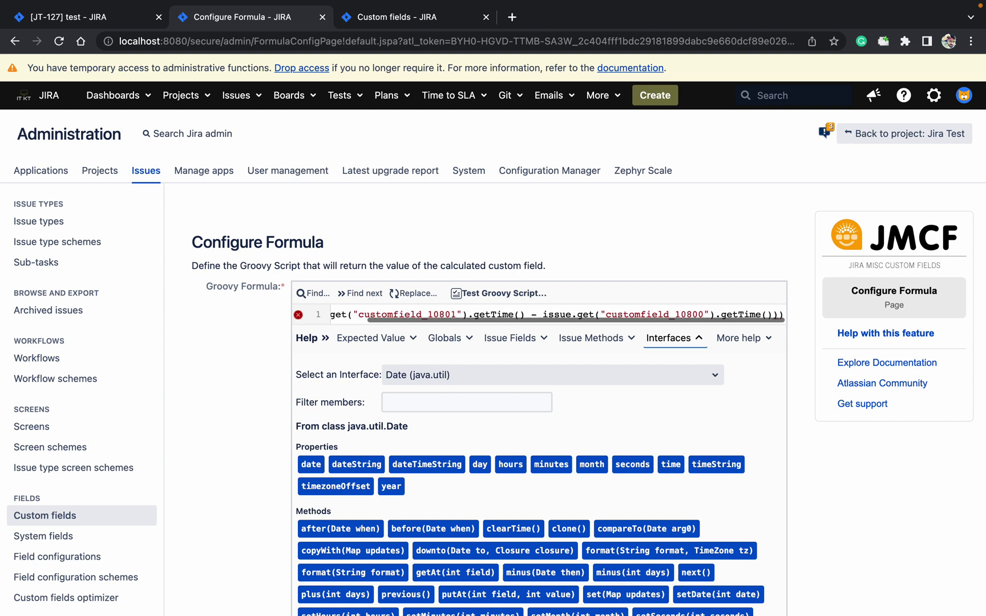
Fix the parentheses and wrap the subtraction as '((…)/1000).toLong()'
key("BackSpace")
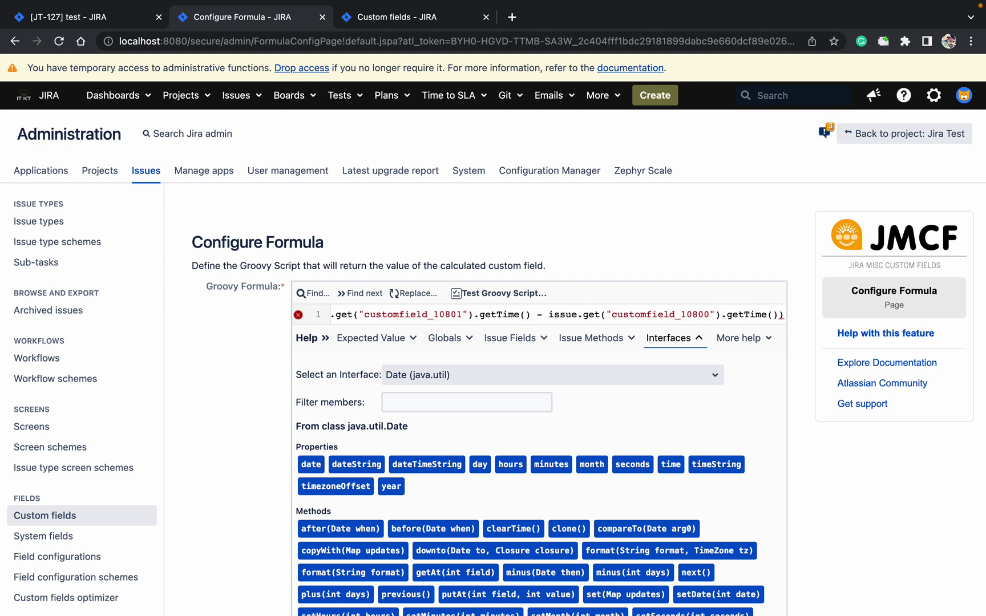
key("Left")
key("Left")
key("Left")
key("Left")
key("Left")
key("Left")
key("Left")
key("Left")
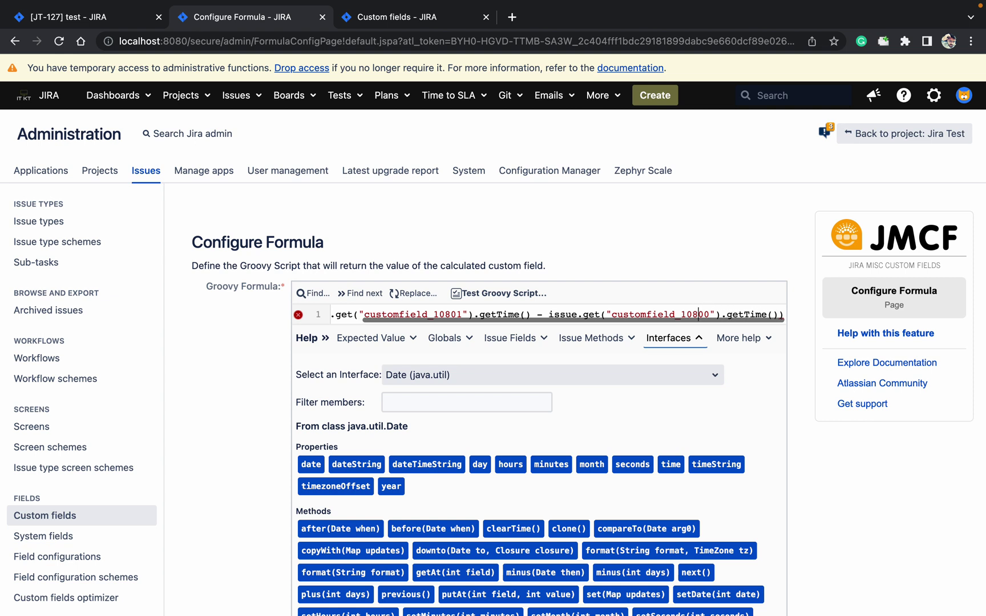
key("Left")
key("Left")
key("Left")
key("Left")
key("Left")
key("Left")
key("Left")
key("Left")
key("Left")
key("Left")
key("Left")
key("Left")
key("Left")
key("Left")
key("Left")
key("Left")
key("Left")
key("Left")
key("Left")
key("Left")
key("Left")
key("Left")
key("Left")
key("Left")
key("Left")
key("Left")
key("Left")
key("Left")
key("Left")
key("Left")
key("Left")
key("Left")
key("Left")
key("Left")
key("Left")
key("Left")
key("Left")
key("Left")
key("Left")
key("Left")
key("Left")
key("Left")
key("Left")
key("Left")
key("Left")
key("Left")
key("Left")
key("Left")
key("Left")
key("Left")
key("Left")
key("Left")
key("Left")
key("Left")
key("Left")
key("Left")
key("Left")
key("Left")
key("Left")
key("Left")
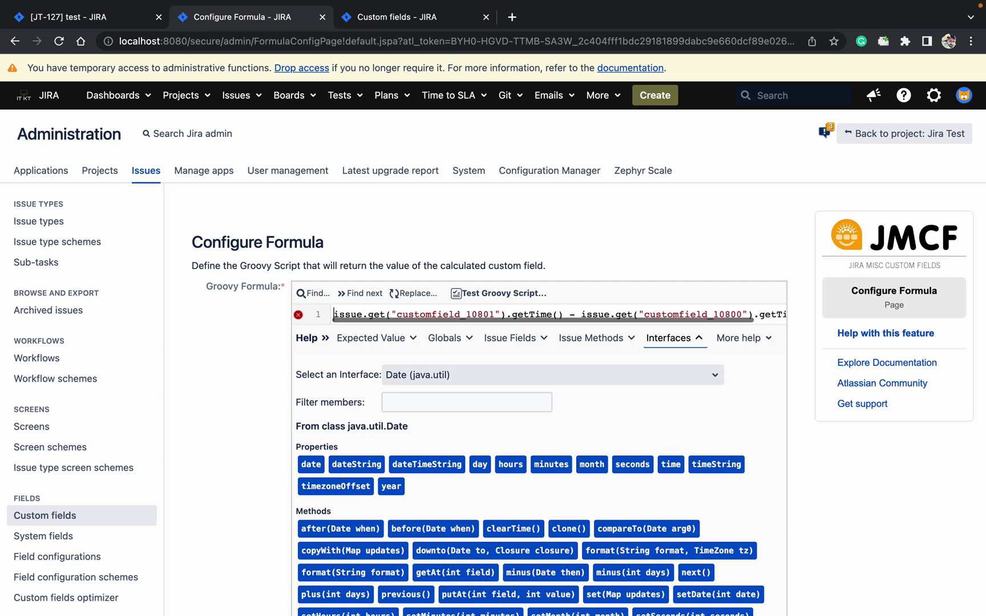
type("((")
key("Right")
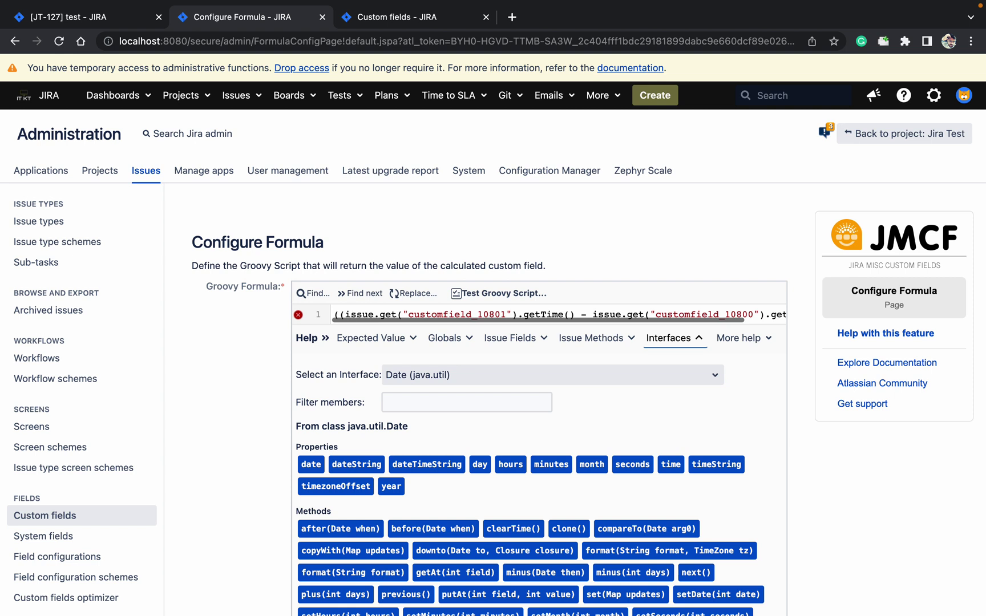
key("Right")
key("Right")
key("Right")
key("Right")
key("Right")
key("Right")
key("Right")
key("Right")
key("Right")
key("Right")
key("Right")
key("Right")
key("Right")
key("Right")
key("Right")
key("Right")
key("Right")
key("Right")
key("Right")
key("Right")
key("Right")
key("Right")
key("Right")
key("Right")
key("Right")
key("Right")
key("Right")
key("Right")
key("Right")
key("Right")
key("Right")
key("Right")
key("Right")
key("Right")
key("Right")
key("Right")
key("Right")
key("Right")
key("Right")
key("Right")
key("Right")
key("Right")
key("Right")
key("Right")
key("Right")
key("Right")
key("Right")
key("Right")
key("Right")
key("Right")
key("Right")
key("Right")
key("Right")
key("Right")
key("Right")
key("Right")
key("Right")
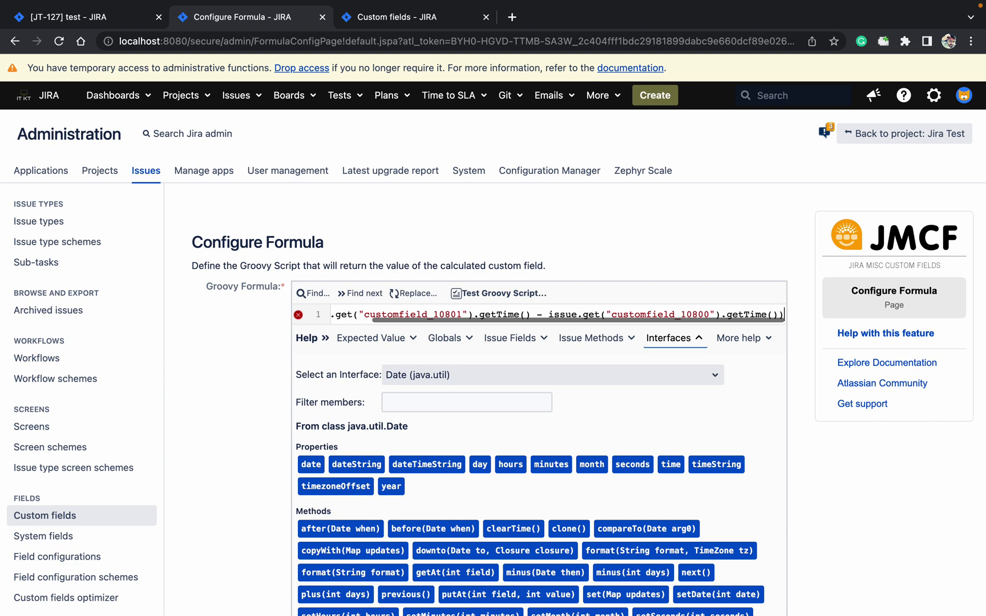
type("/")
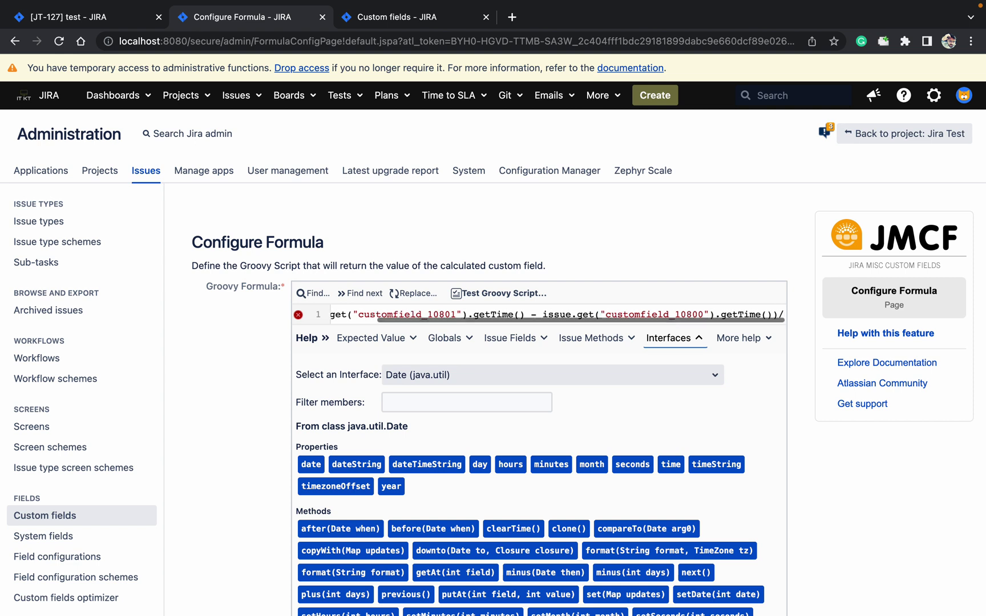
type("1000")
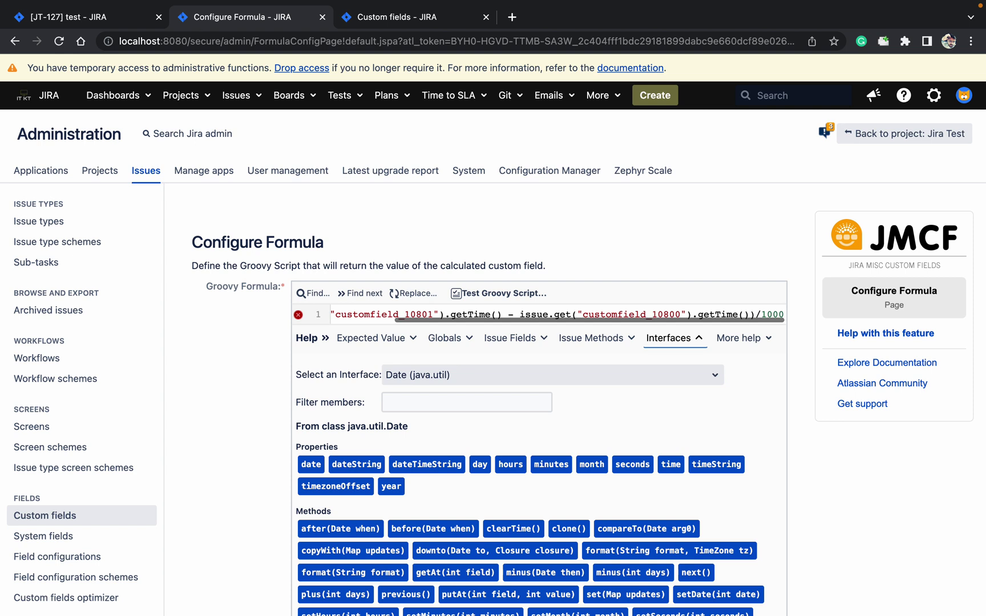
type(").")
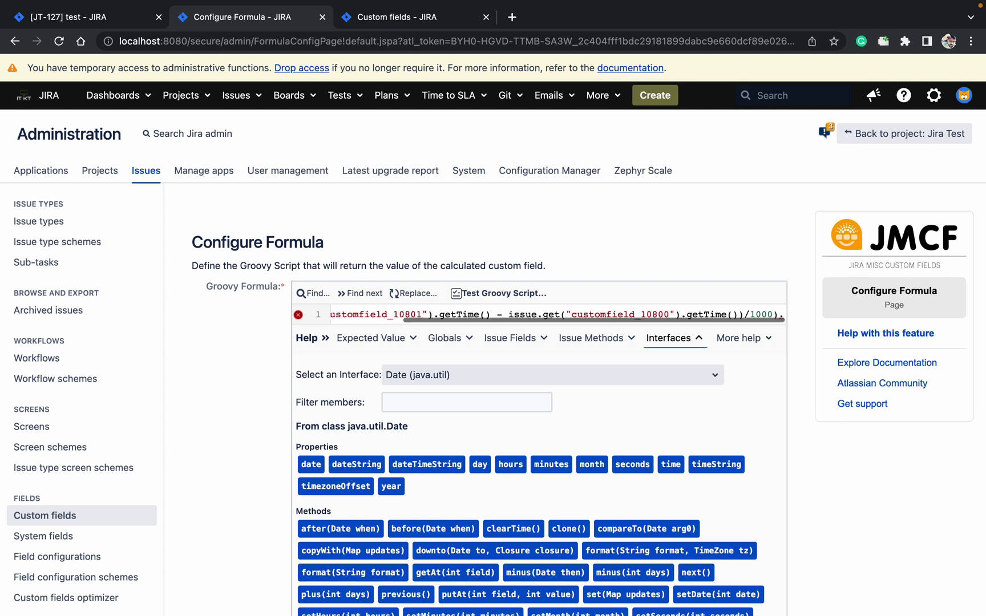
type("toLo")
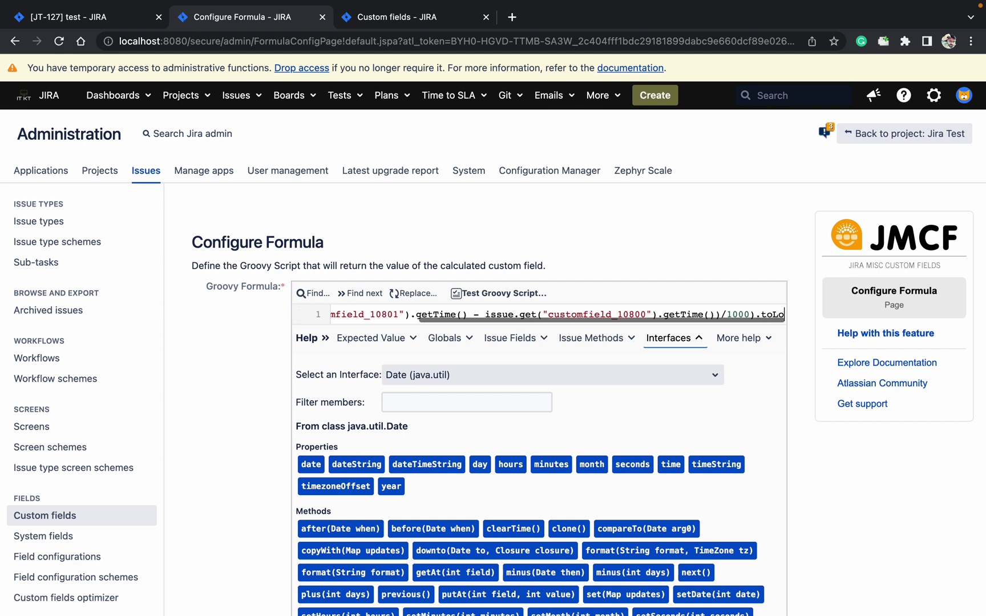
type("ng(")
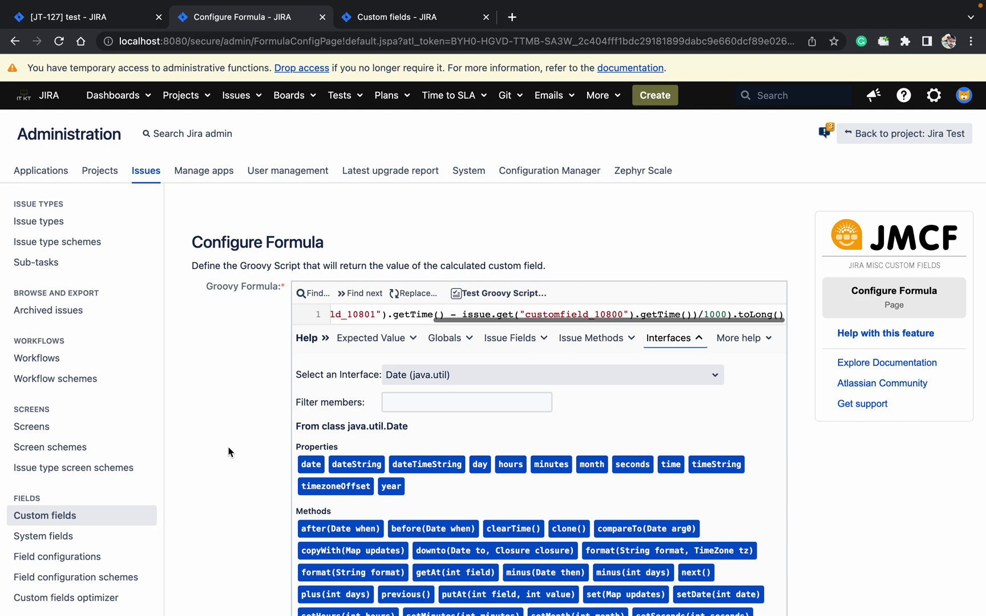
Save the formula and reload JT-127 to see Date & Time Difference as 2 days, 3 hours
scroll(228, 452, "down", 8)
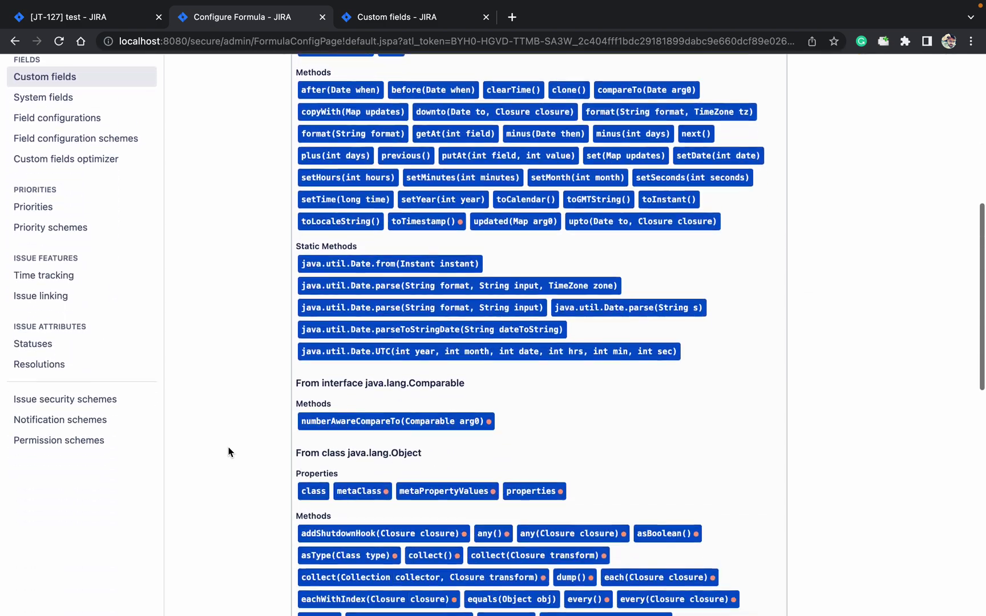
scroll(228, 452, "down", 12)
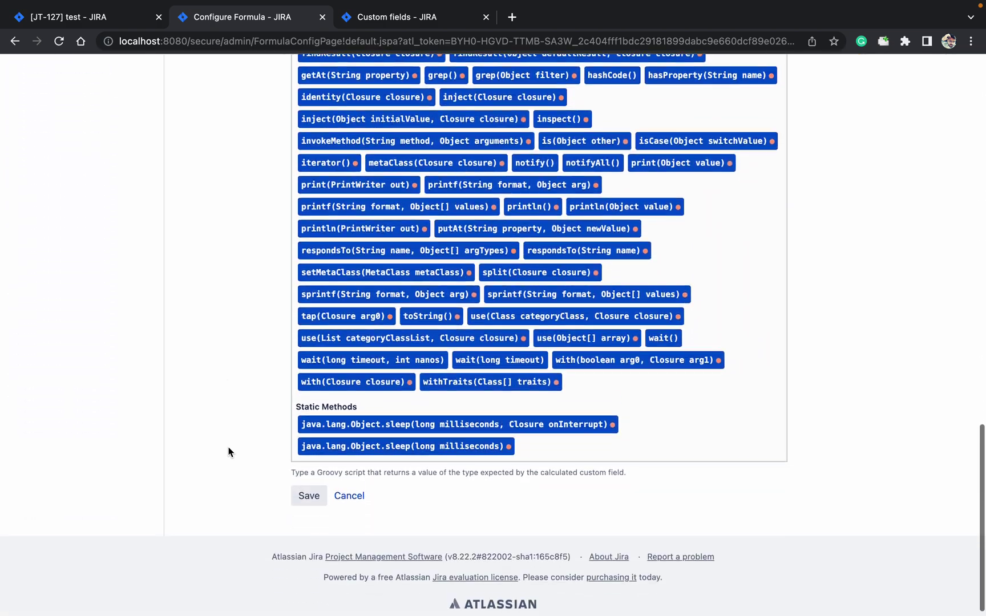
left_click(314, 494)
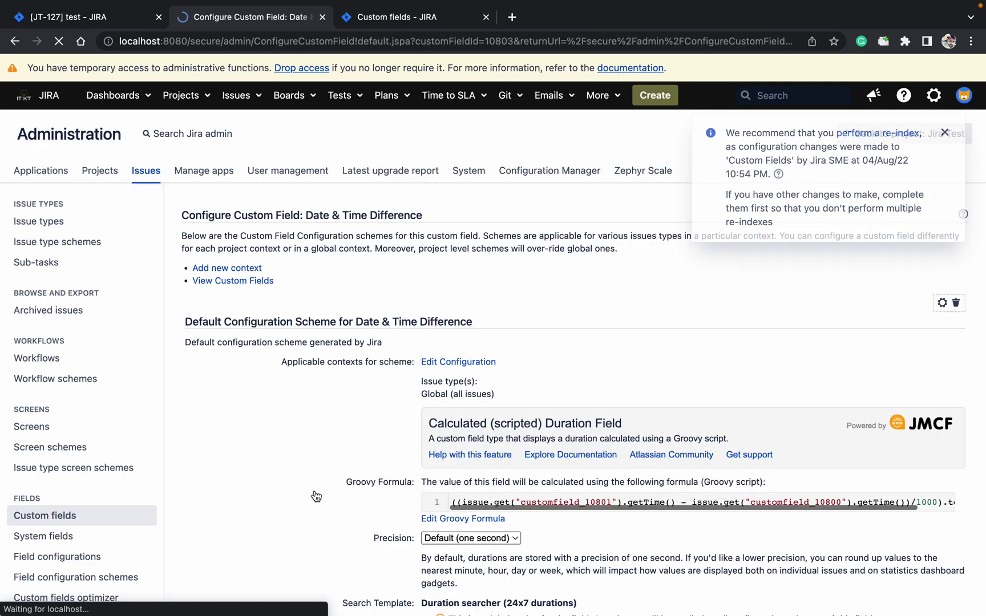
left_click(77, 18)
left_click(58, 41)
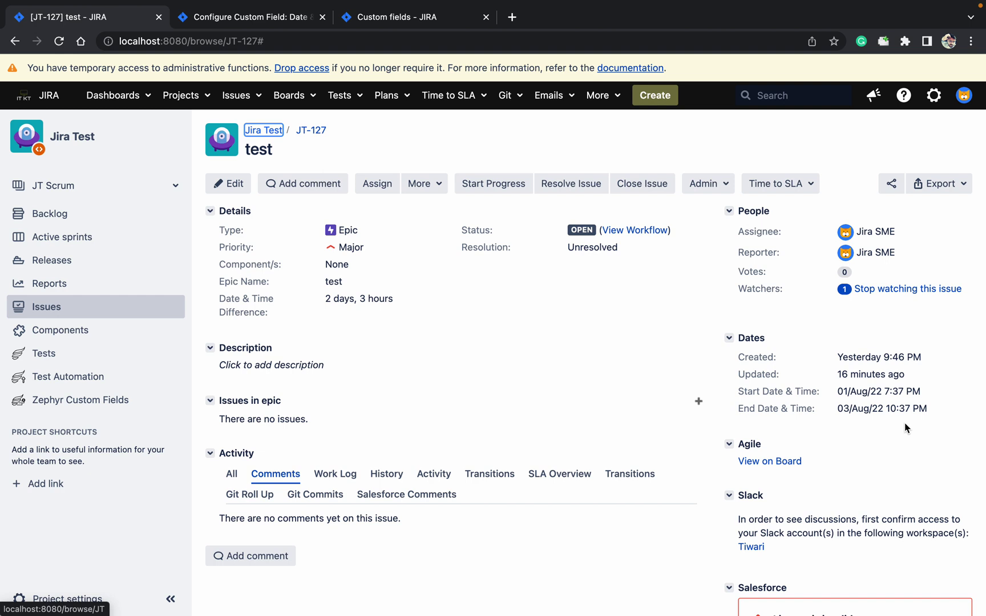
Change JT-127's Start Date & Time to 03/Aug/21 7:37 PM
mouse_move(934, 401)
left_click(936, 392)
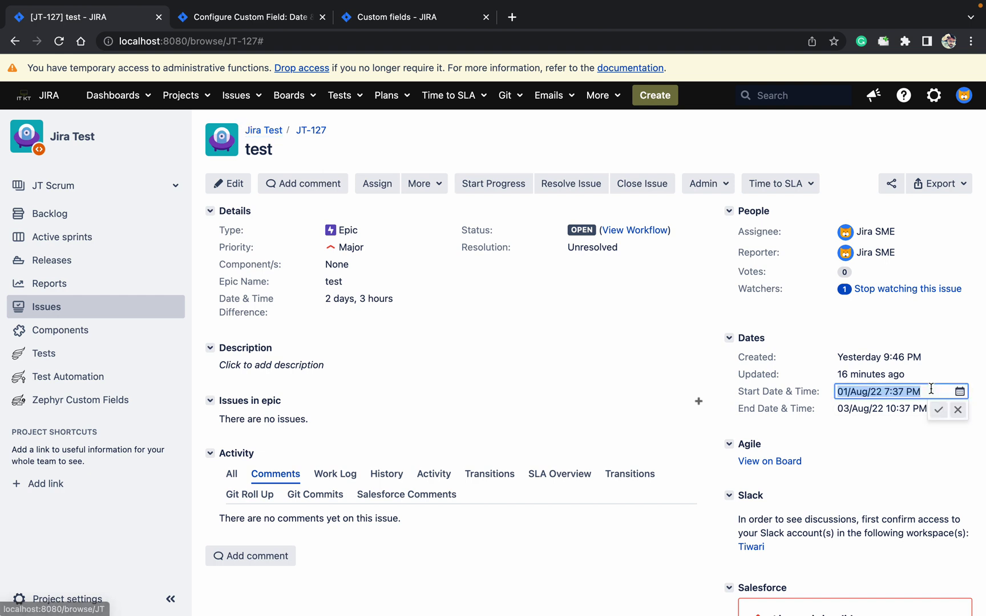
left_click(960, 393)
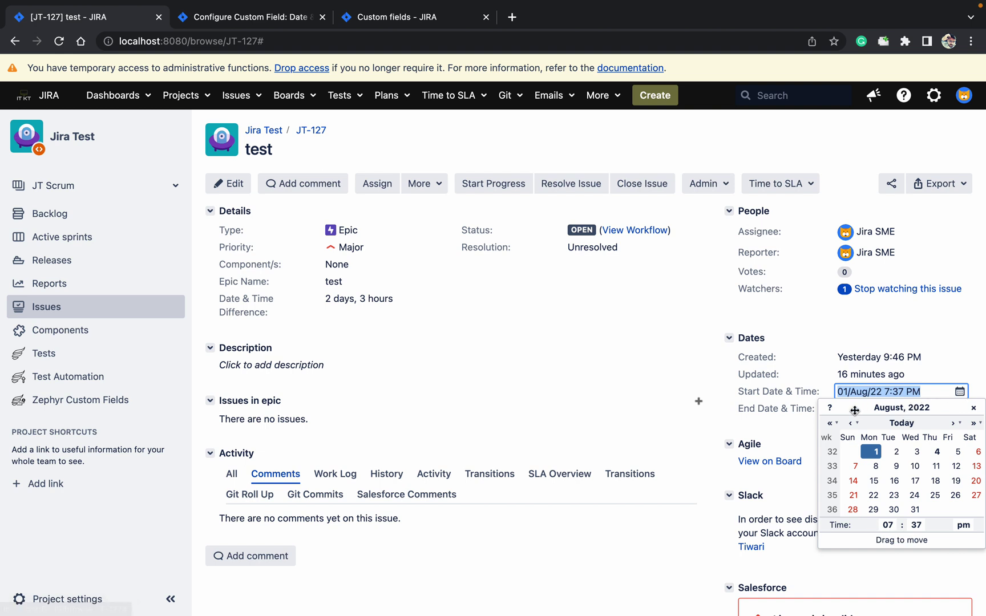
left_click(836, 427)
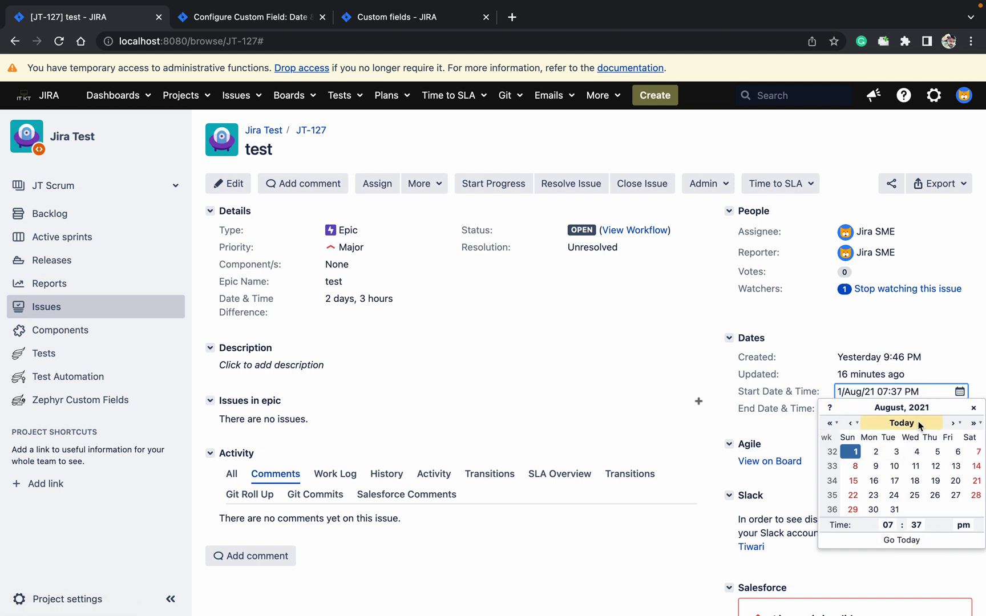
left_click(895, 452)
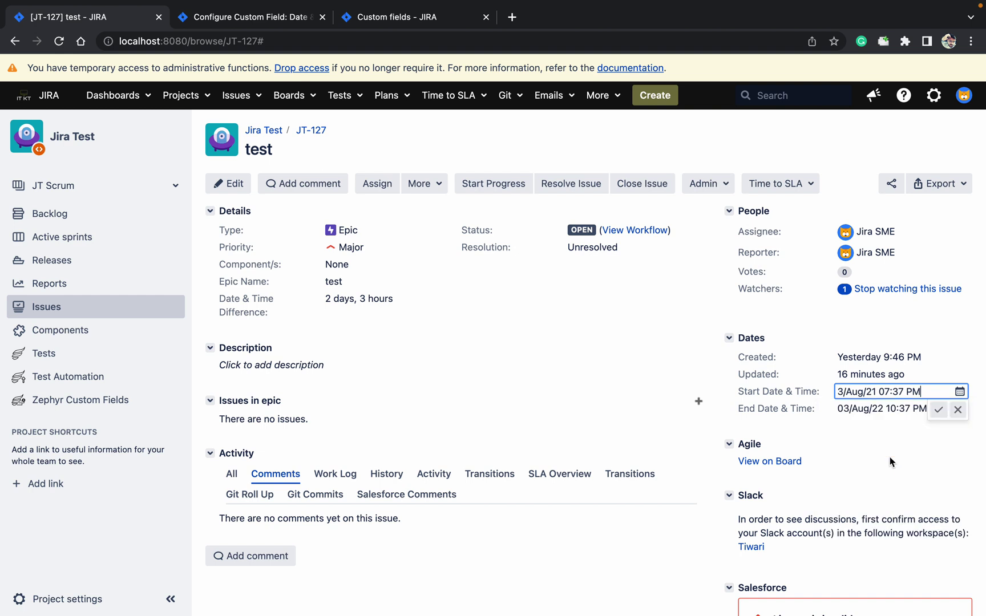
left_click(939, 410)
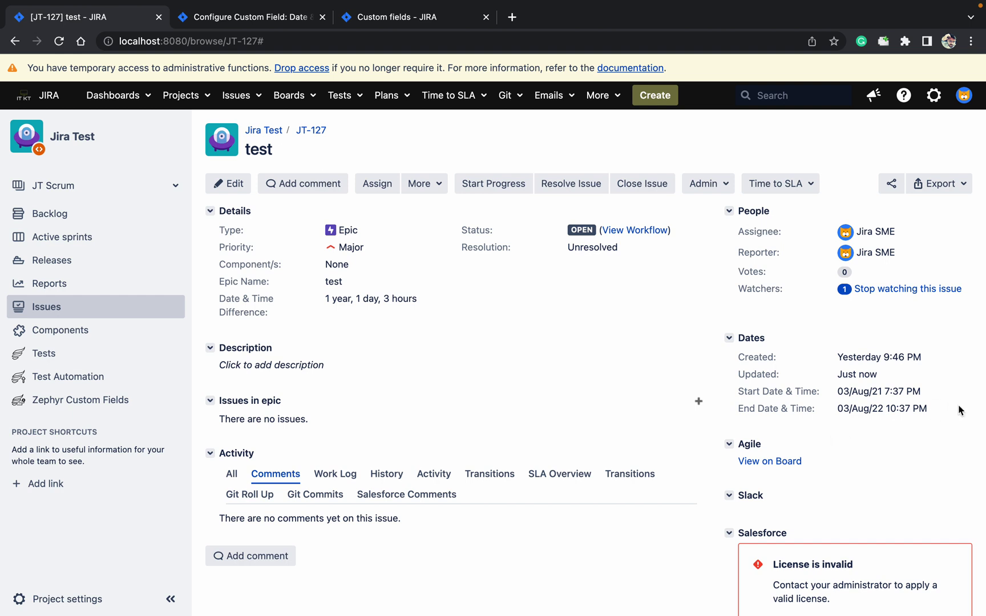
Change JT-127's End Date & Time from 03/Aug/22 10:37 PM to 27/Aug/27 10:37 AM
left_click(940, 411)
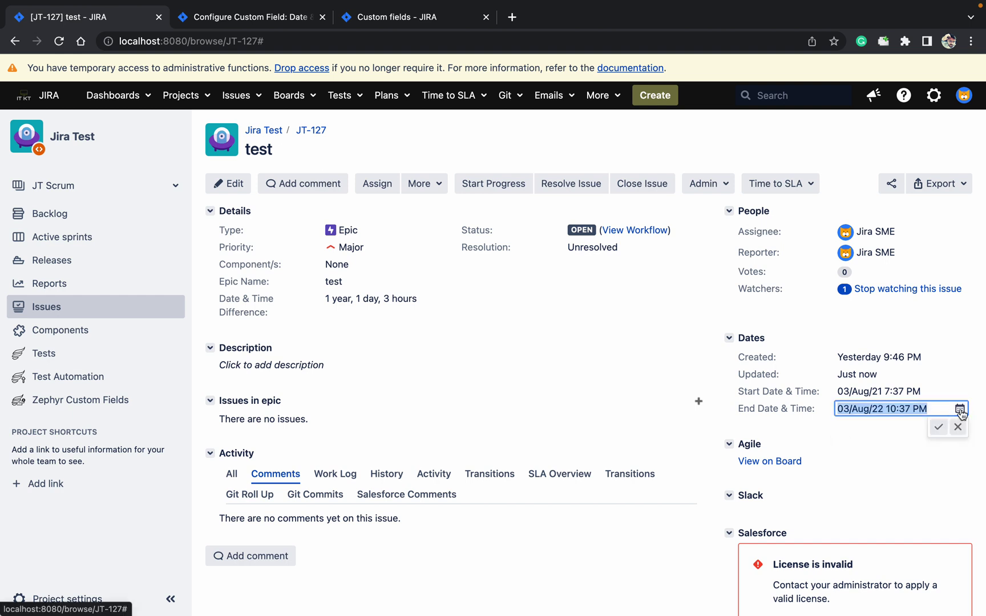
left_click(960, 409)
left_click(973, 440)
left_click(973, 441)
left_click(973, 440)
left_click(973, 440)
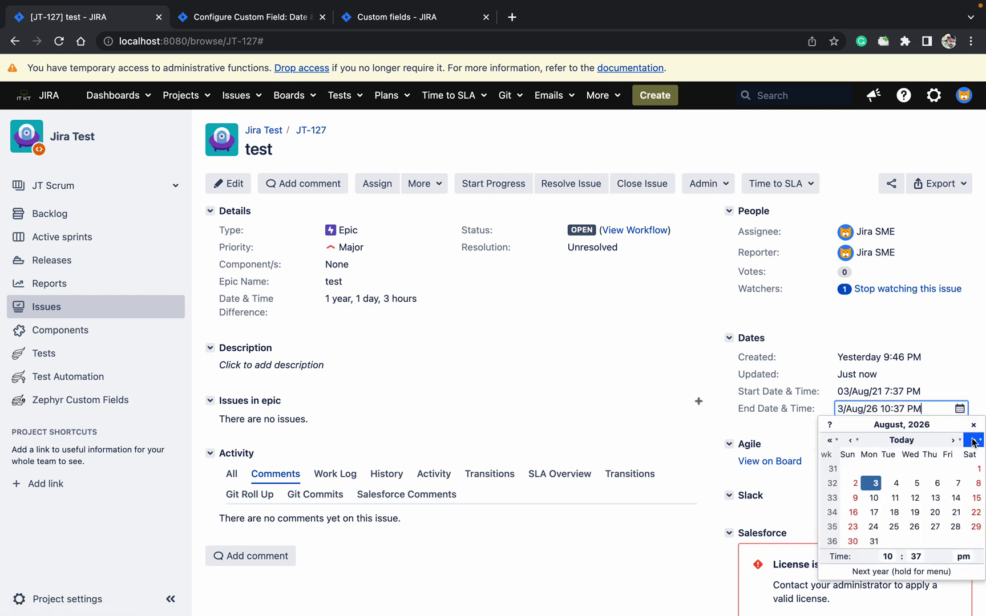
left_click(972, 440)
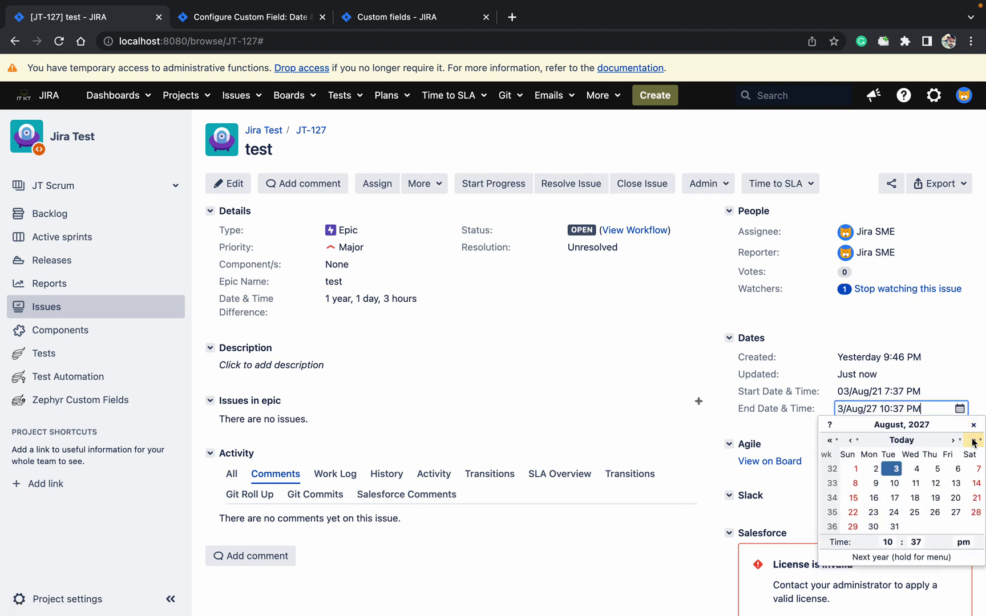
left_click(956, 512)
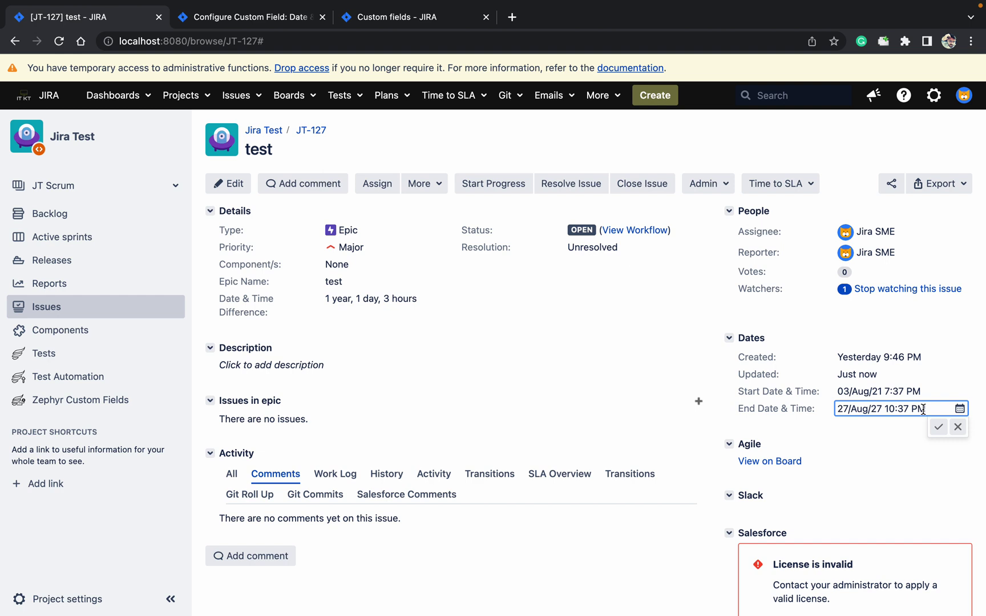
key("Left")
key("BackSpace")
type("A")
left_click(939, 427)
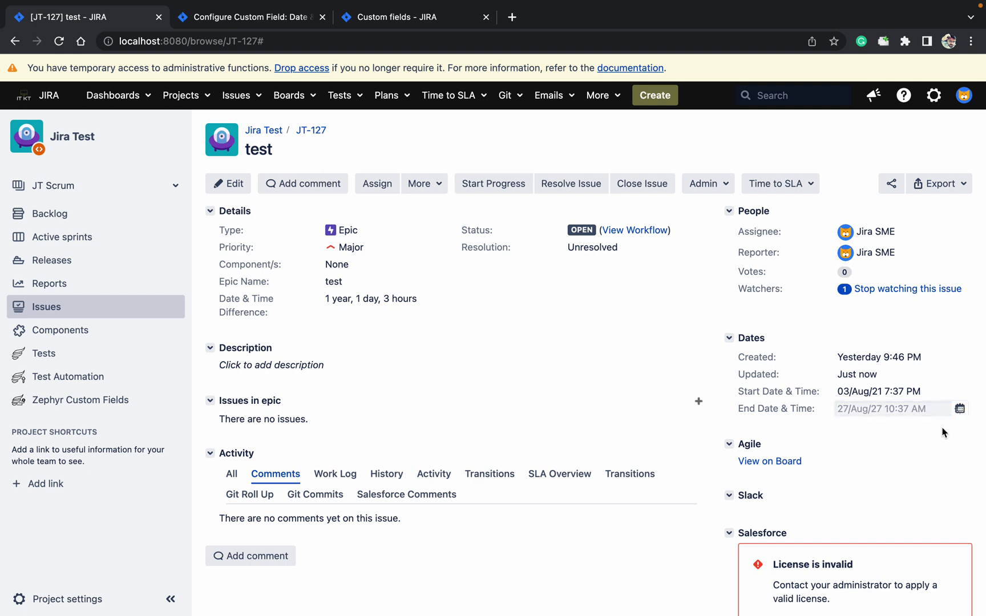